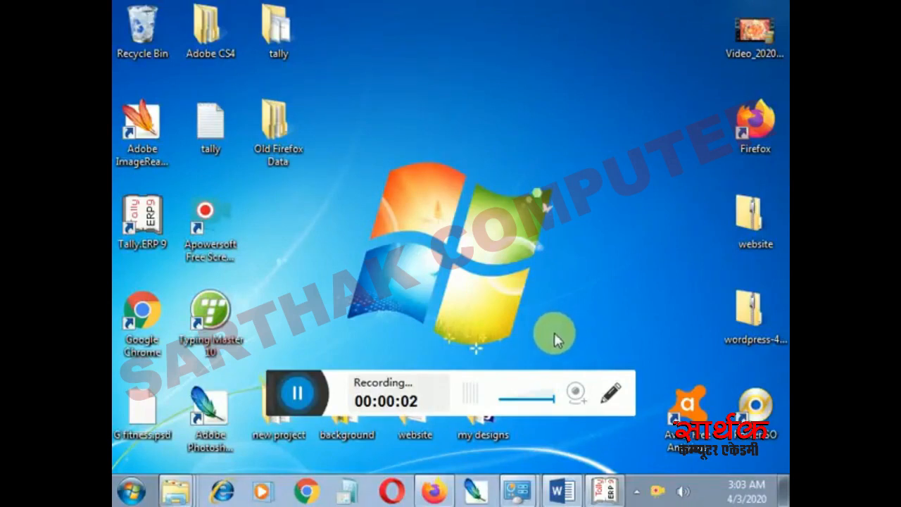
- Switch to the Word document that lists the Tally Unit-5 topics
{"action": "left_click", "coordinate": [562, 491]}
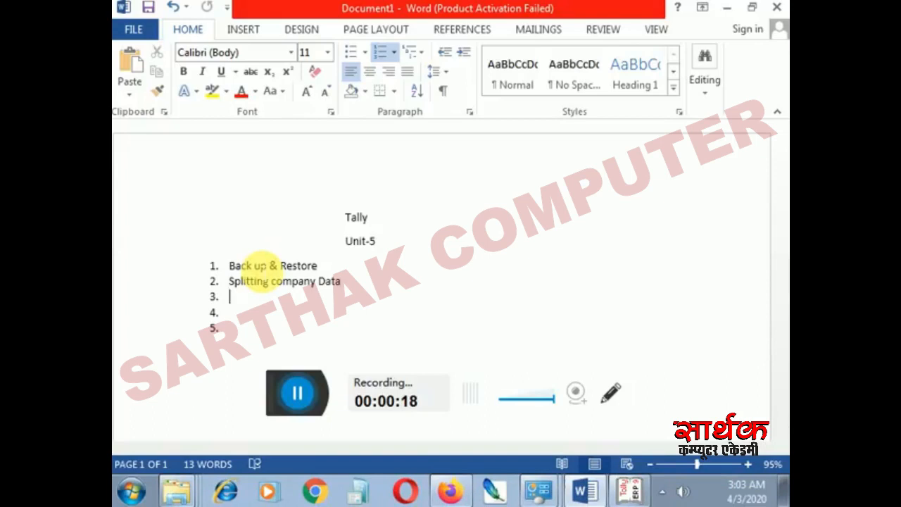
{"action": "left_click", "coordinate": [297, 398]}
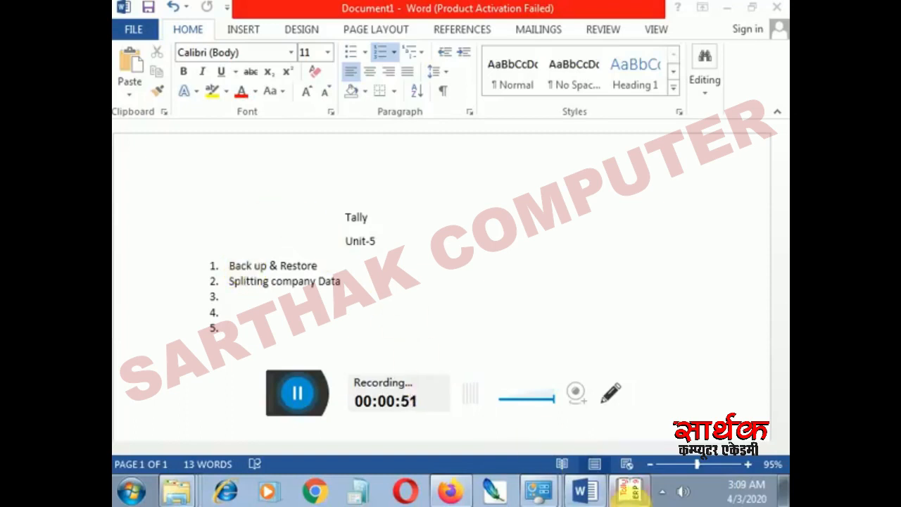
- Switch to Tally.ERP 9, view the Day Book of Raj Traders, and return to the Gateway of Tally
{"action": "left_click", "coordinate": [628, 491]}
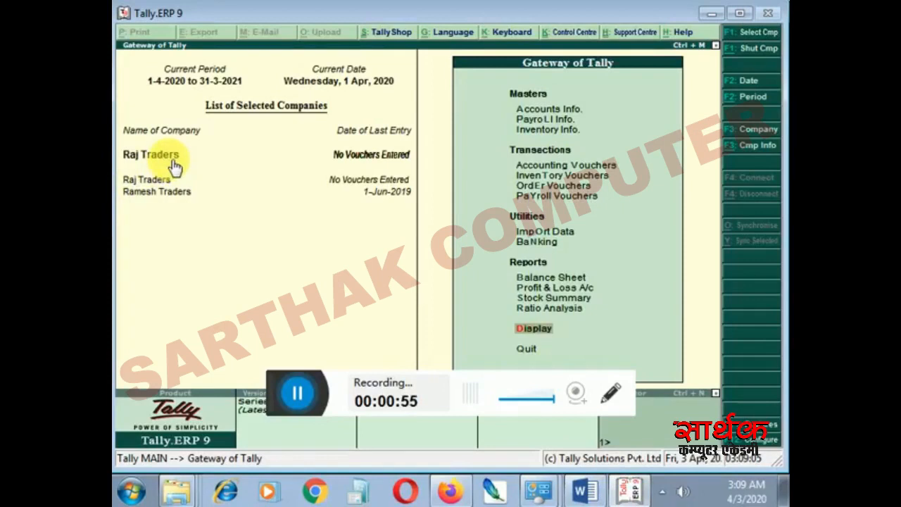
{"action": "key", "text": "Return"}
{"action": "key", "text": "Down"}
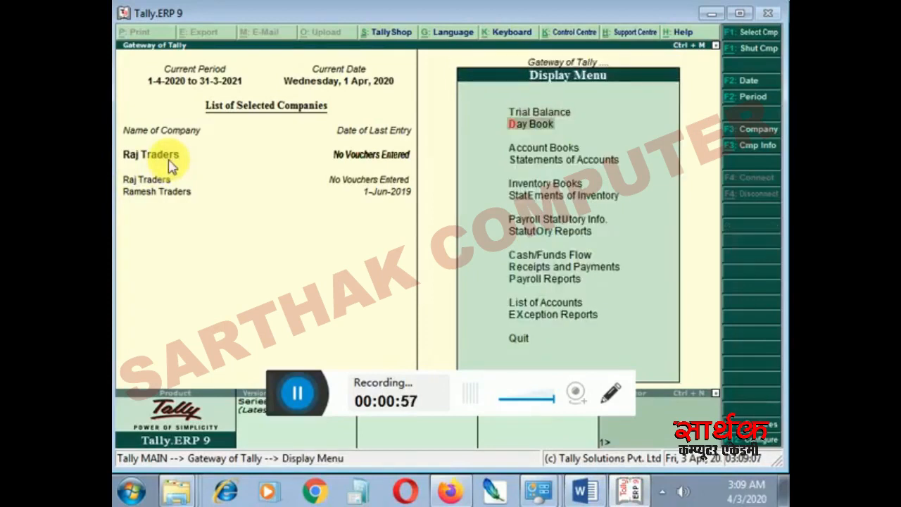
{"action": "key", "text": "Return"}
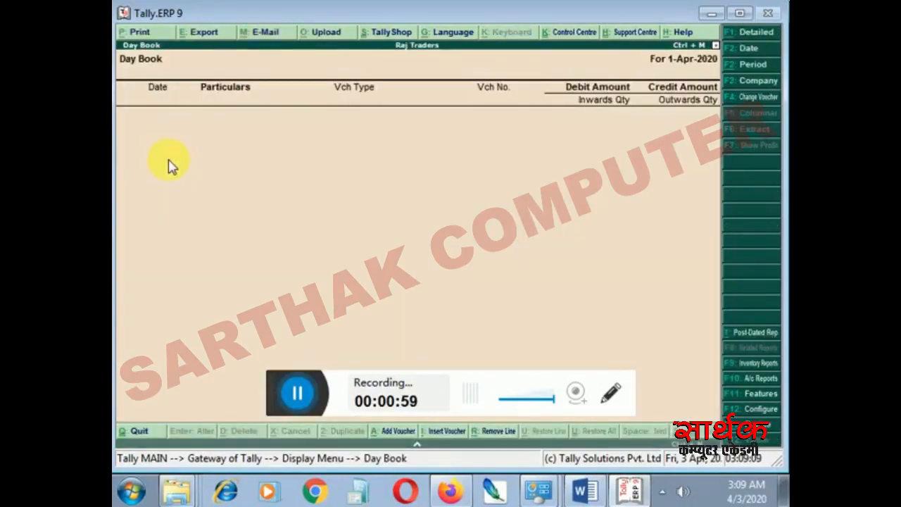
{"action": "key", "text": "Escape"}
{"action": "key", "text": "Escape"}
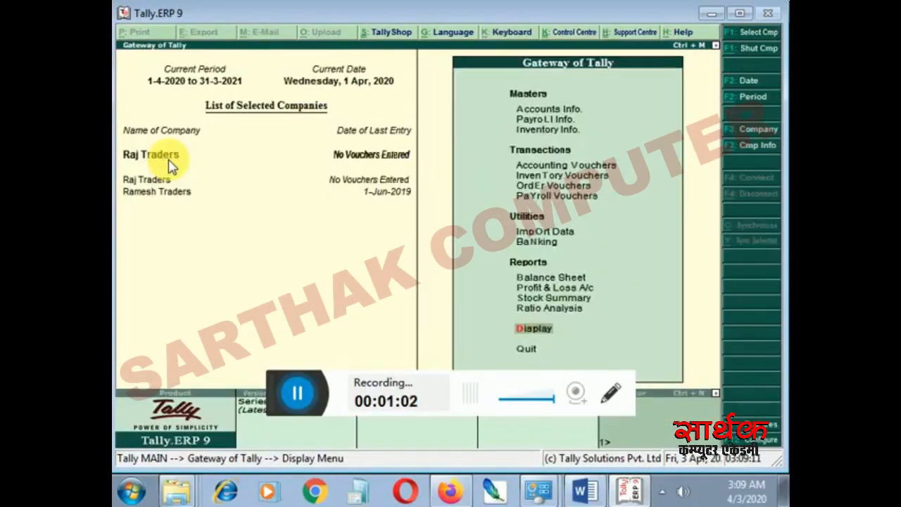
{"action": "key", "text": "Up"}
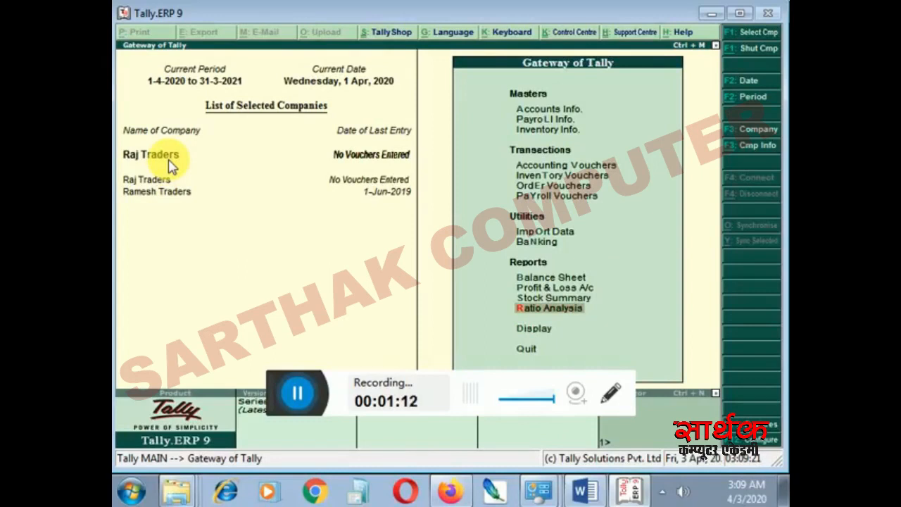
- Load the company Raam Traders from the list of companies
{"action": "key", "text": "alt+F3"}
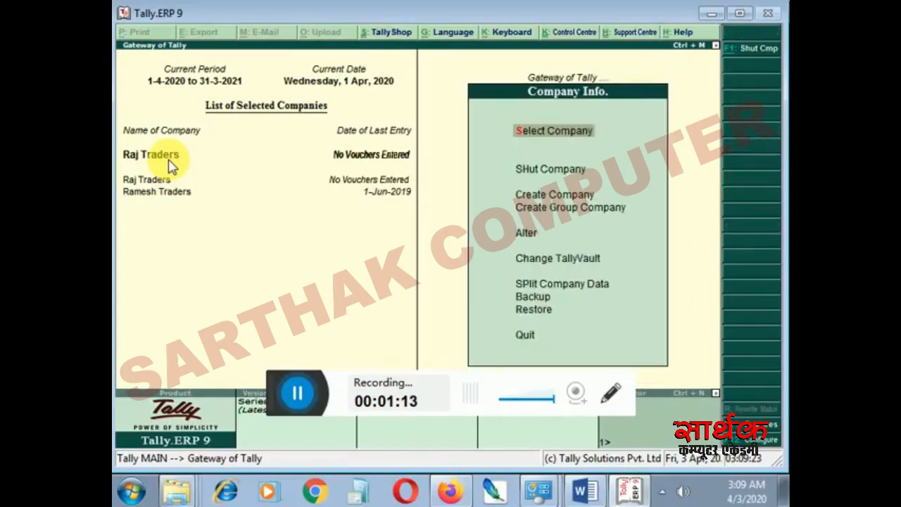
{"action": "key", "text": "Down"}
{"action": "key", "text": "Down"}
{"action": "key", "text": "Up"}
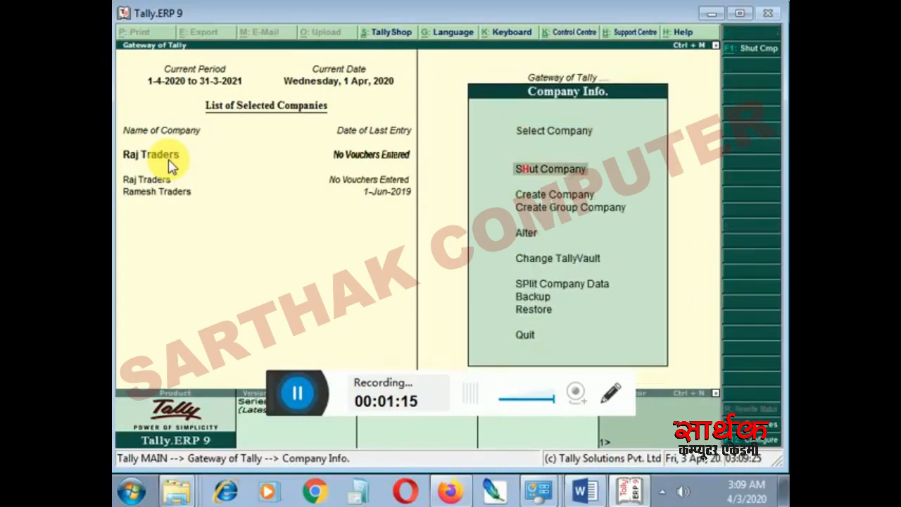
{"action": "key", "text": "Down"}
{"action": "key", "text": "Up"}
{"action": "key", "text": "Up"}
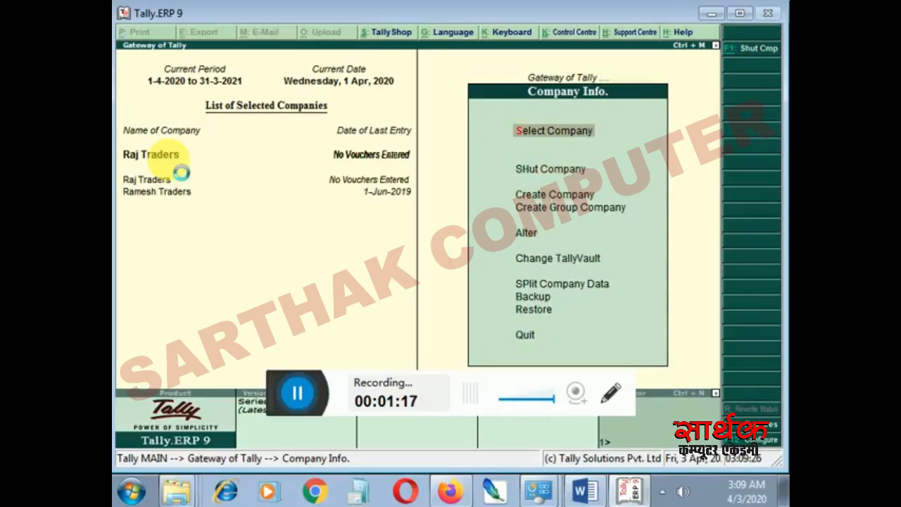
{"action": "key", "text": "Return"}
{"action": "key", "text": "Down"}
{"action": "key", "text": "Down"}
{"action": "key", "text": "Down"}
{"action": "key", "text": "Down"}
{"action": "key", "text": "Down"}
{"action": "key", "text": "Down"}
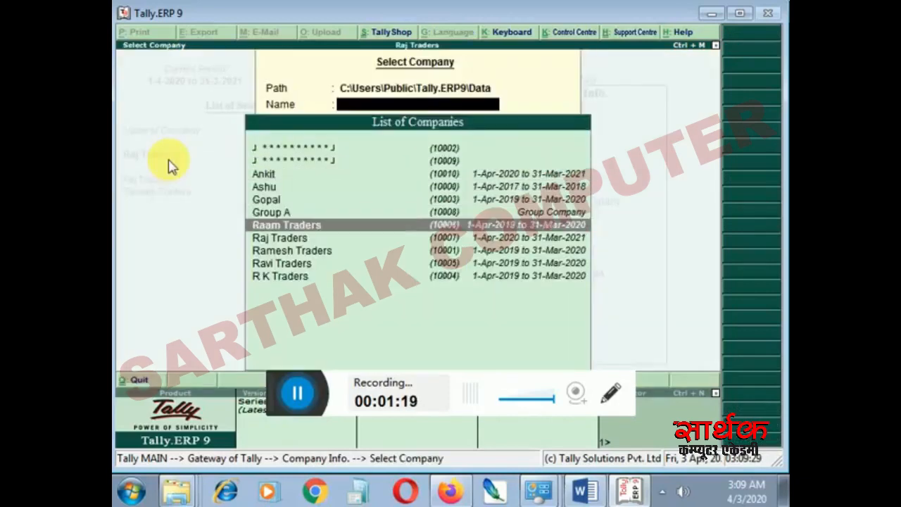
{"action": "key", "text": "Return"}
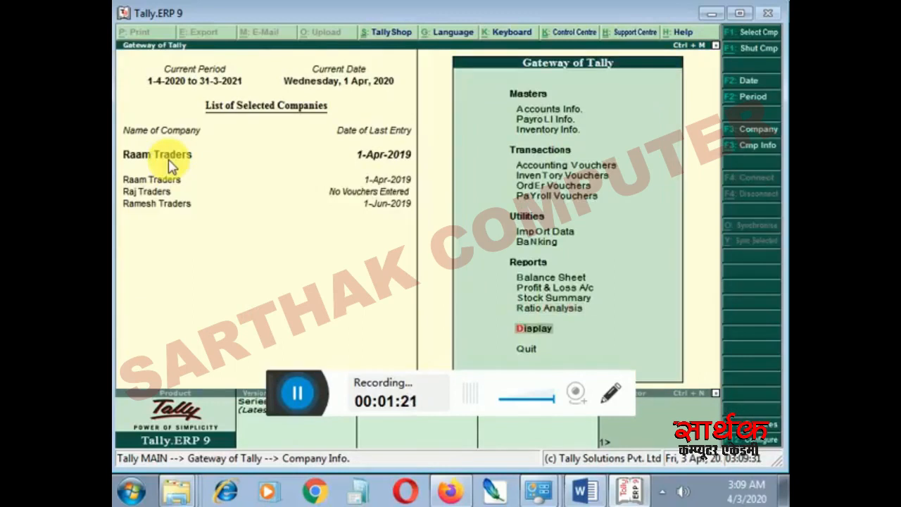
- Check the Day Book of Raam Traders for vouchers, leaving its date as it is
{"action": "key", "text": "Return"}
{"action": "key", "text": "Down"}
{"action": "key", "text": "Down"}
{"action": "key", "text": "Up"}
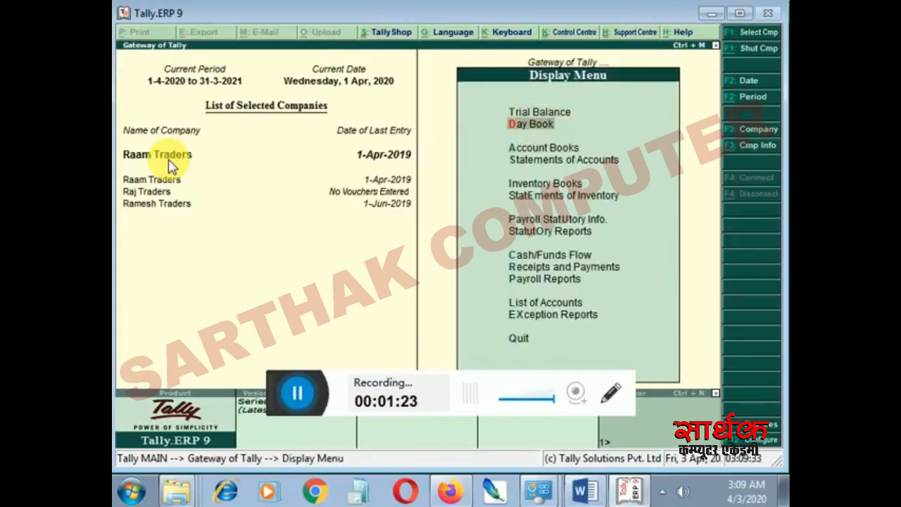
{"action": "key", "text": "Return"}
{"action": "key", "text": "F2"}
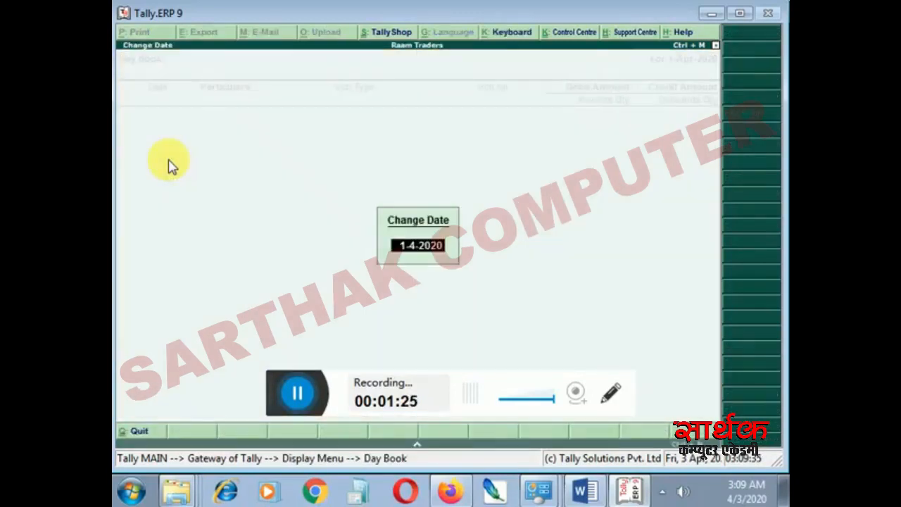
{"action": "key", "text": "Escape"}
{"action": "key", "text": "Escape"}
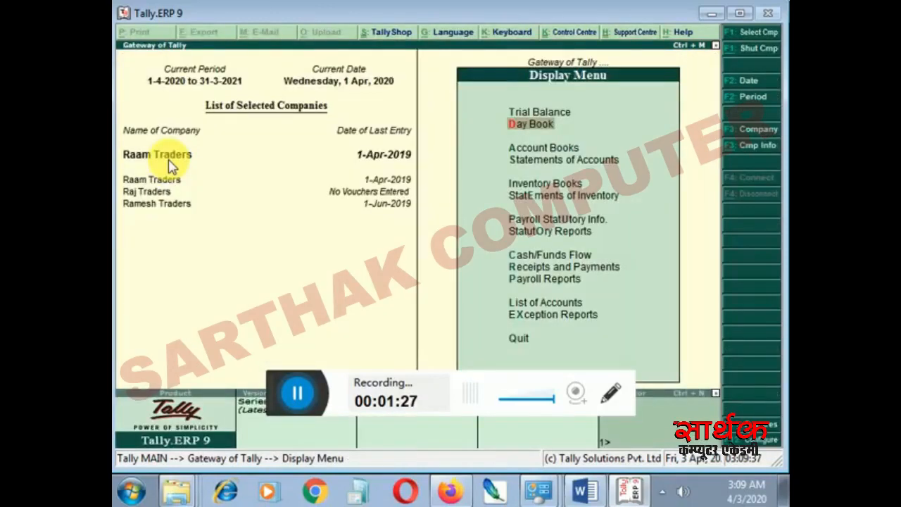
{"action": "key", "text": "Down"}
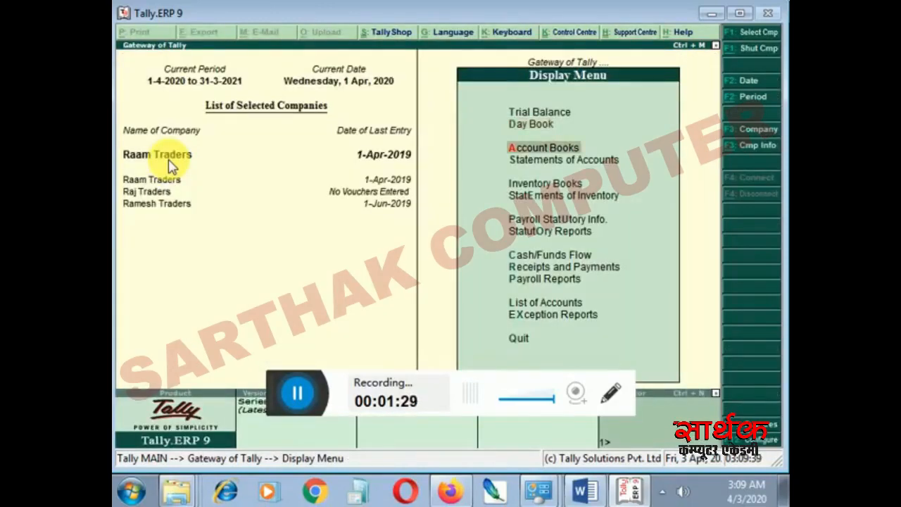
{"action": "key", "text": "Escape"}
{"action": "key", "text": "Return"}
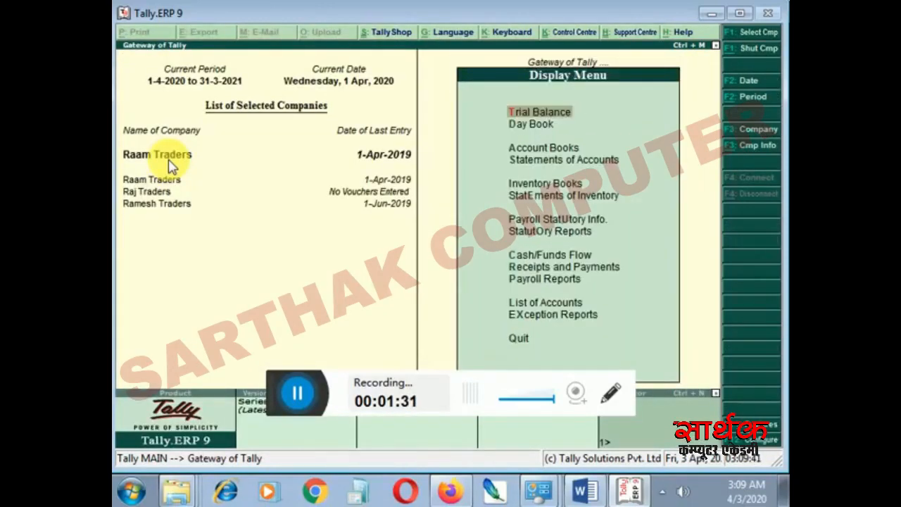
{"action": "key", "text": "Down"}
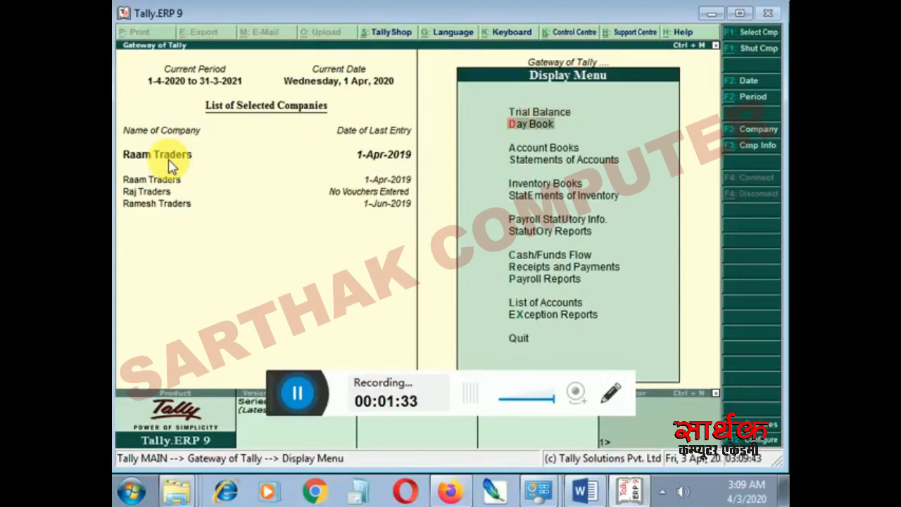
{"action": "key", "text": "Return"}
{"action": "key", "text": "Escape"}
- Examine the Raam Traders trial balance, drilling through Loans (Liability) to the secured loan ledger's April entries, and return to the Gateway of Tally
{"action": "key", "text": "Up"}
{"action": "key", "text": "Return"}
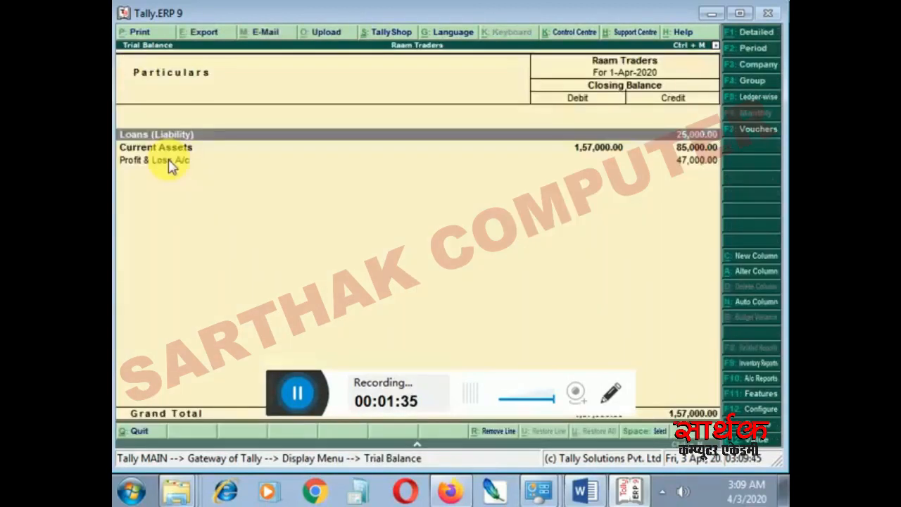
{"action": "key", "text": "Down"}
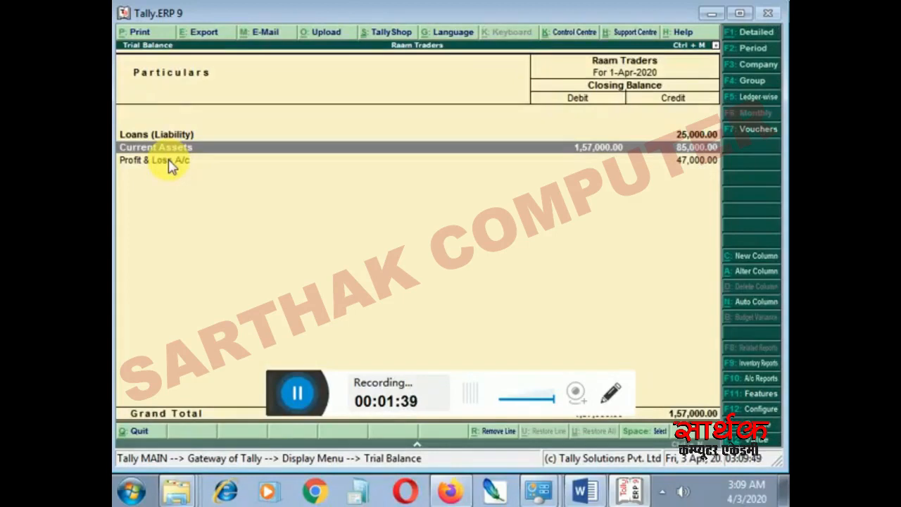
{"action": "key", "text": "Up"}
{"action": "key", "text": "Return"}
{"action": "key", "text": "Return"}
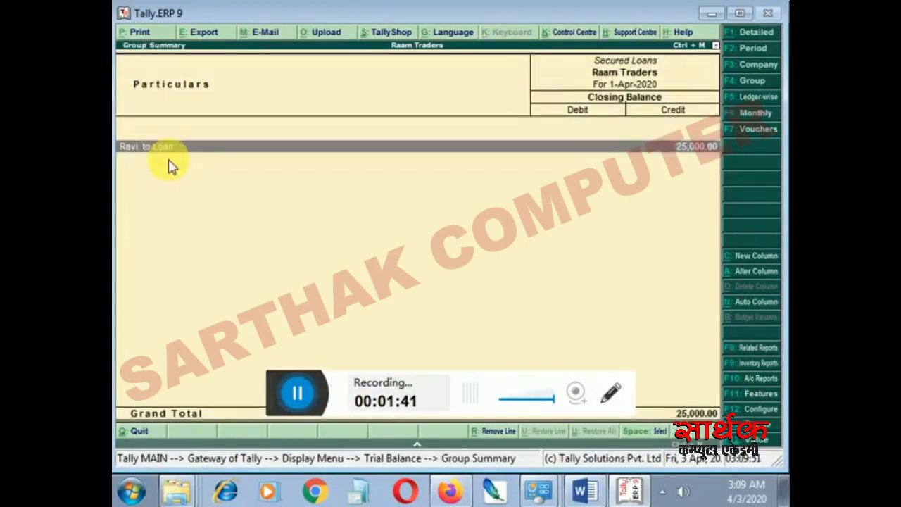
{"action": "key", "text": "Return"}
{"action": "key", "text": "Return"}
{"action": "key", "text": "Escape"}
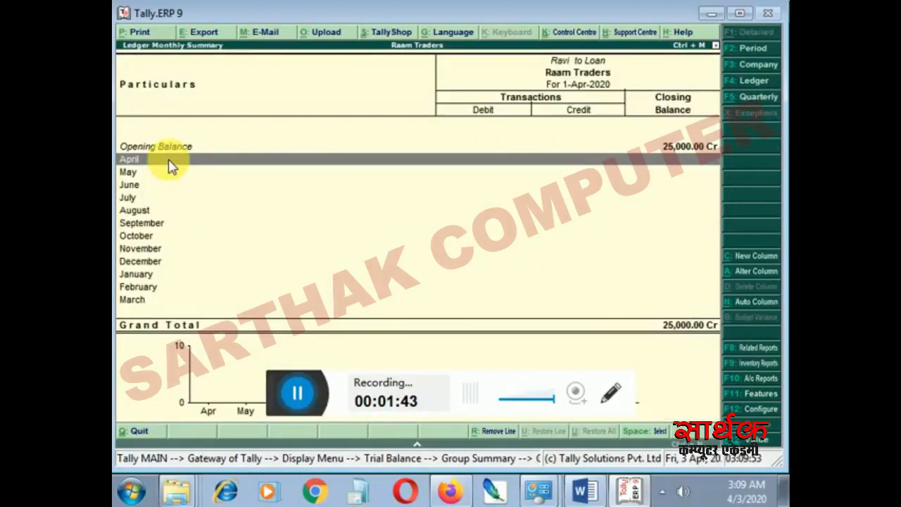
{"action": "key", "text": "Return"}
{"action": "key", "text": "Escape"}
{"action": "key", "text": "Escape"}
{"action": "key", "text": "Escape"}
{"action": "key", "text": "Escape"}
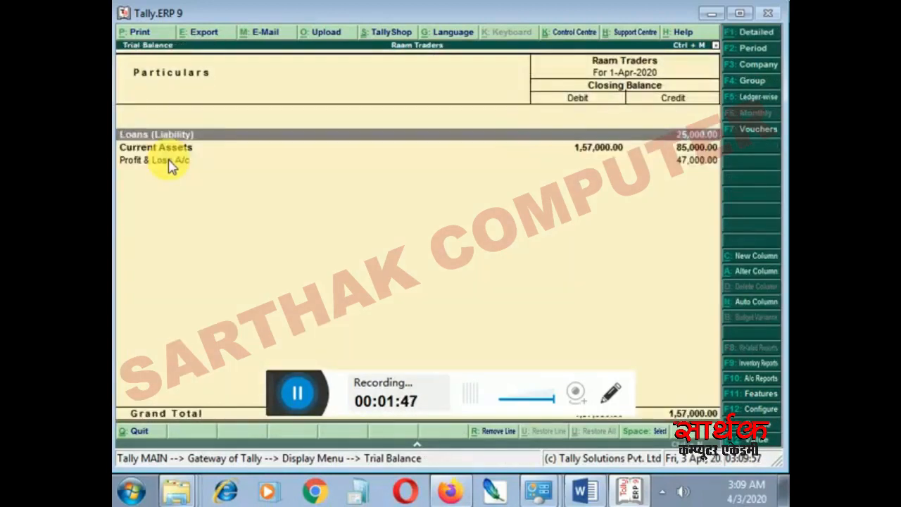
{"action": "key", "text": "Escape"}
{"action": "key", "text": "Escape"}
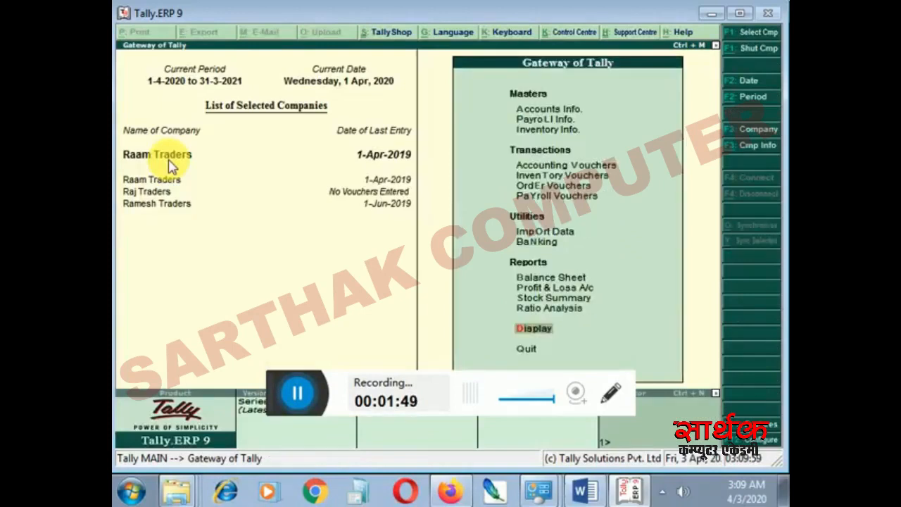
{"action": "key", "text": "Escape"}
{"action": "key", "text": "Escape"}
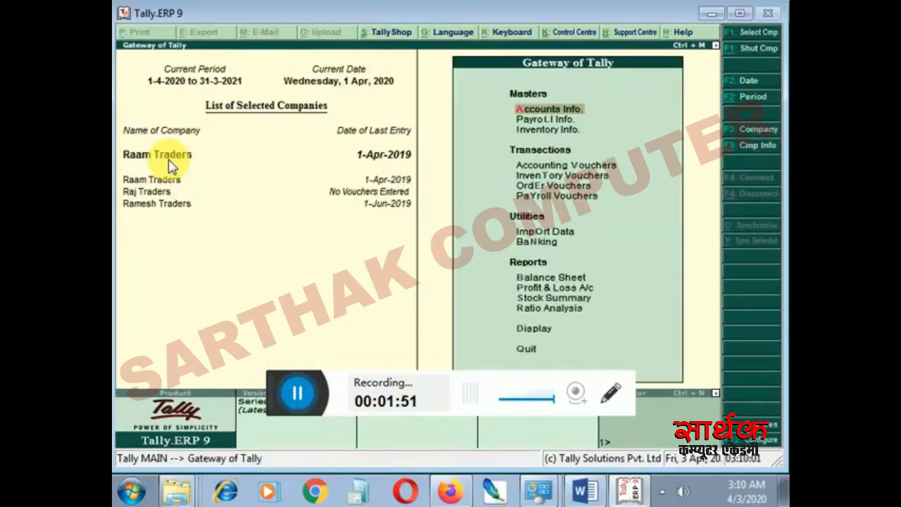
- Choose R K Traders from the list of companies to load it
{"action": "key", "text": "alt+F3"}
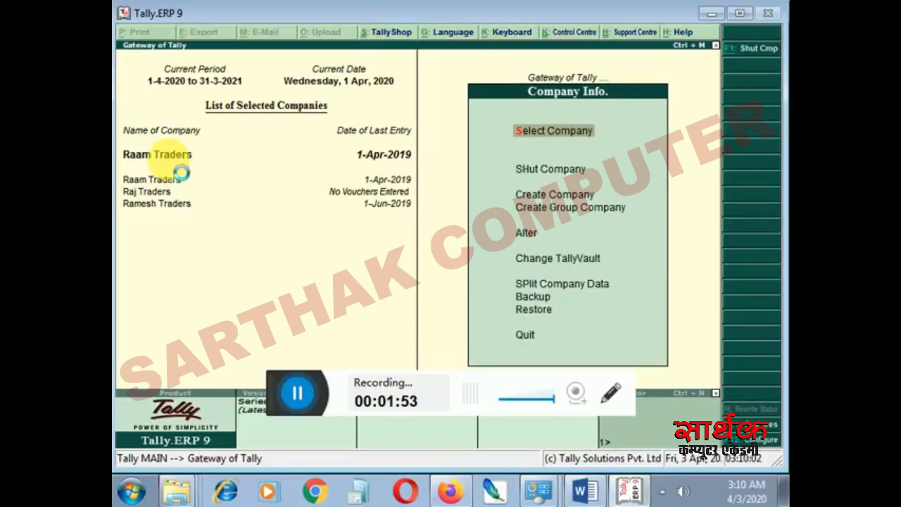
{"action": "key", "text": "Return"}
{"action": "key", "text": "Down"}
{"action": "key", "text": "Down"}
{"action": "key", "text": "Down"}
{"action": "key", "text": "Down"}
{"action": "key", "text": "Down"}
{"action": "key", "text": "Down"}
{"action": "key", "text": "Down"}
{"action": "key", "text": "Down"}
{"action": "key", "text": "Down"}
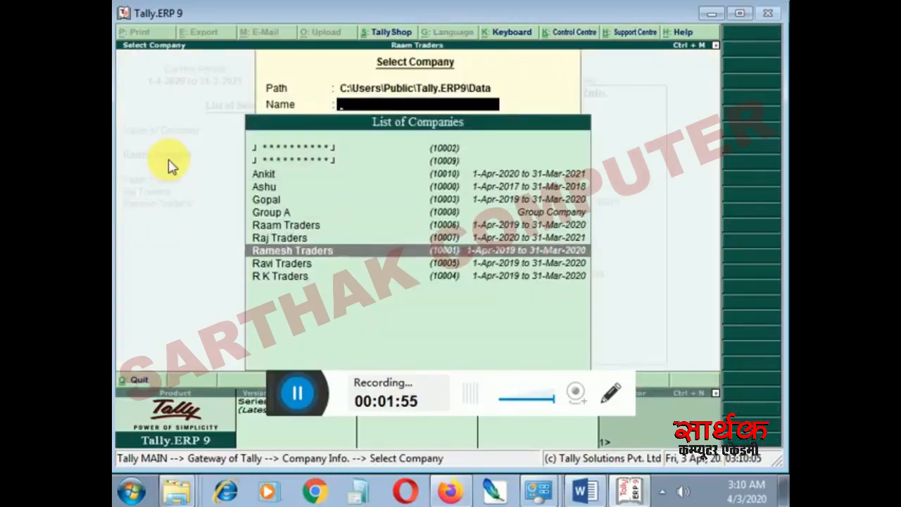
{"action": "key", "text": "Return"}
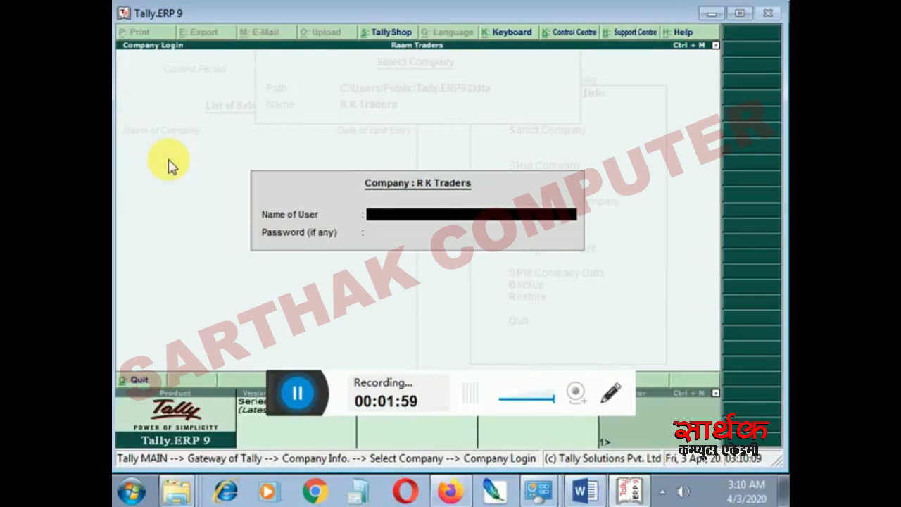
- Try to log in to R K Traders with the user name and the account password
{"action": "type", "text": "ankit"}
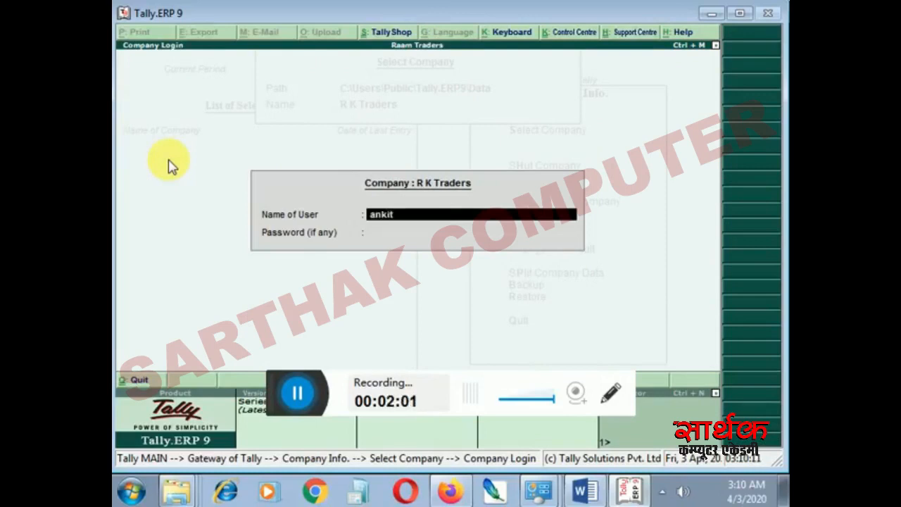
{"action": "key", "text": "Return"}
{"action": "type", "text": "***"}
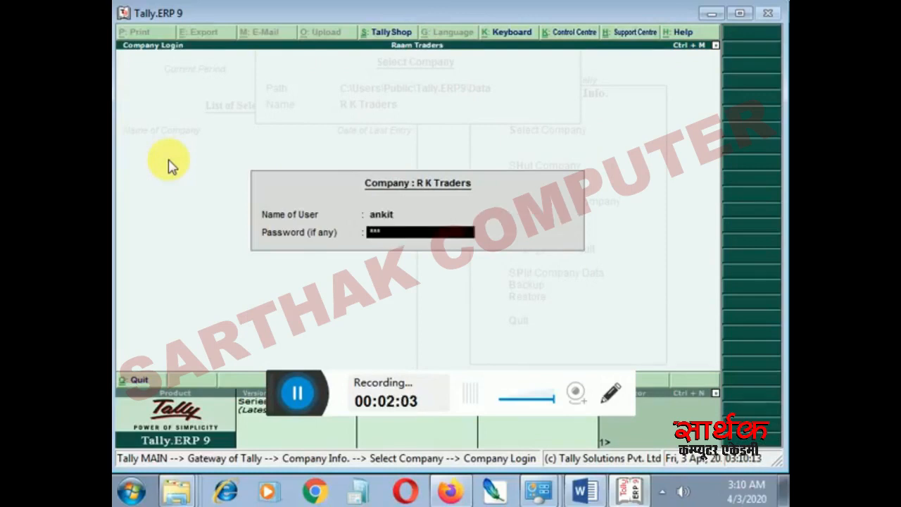
{"action": "type", "text": "*"}
{"action": "key", "text": "Return"}
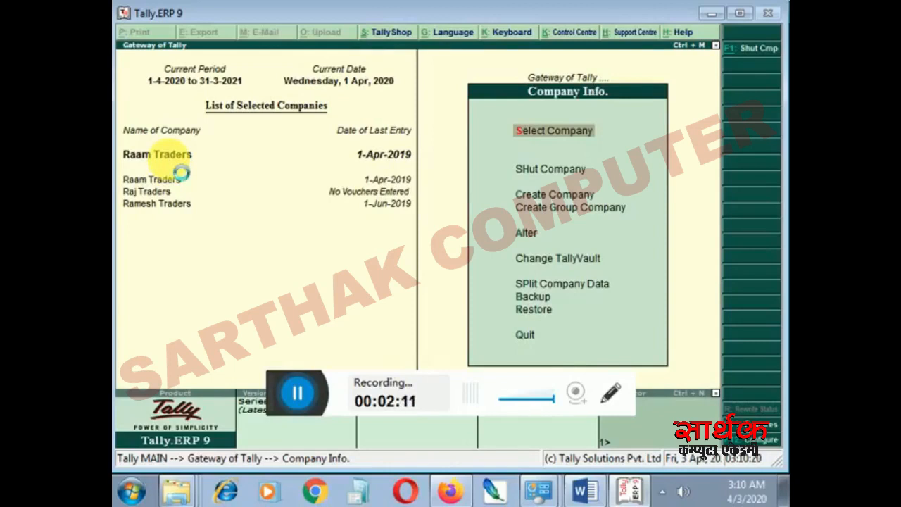
- Select Raam Traders again from the list of companies
{"action": "key", "text": "Return"}
{"action": "key", "text": "Down"}
{"action": "key", "text": "Down"}
{"action": "key", "text": "Down"}
{"action": "key", "text": "Down"}
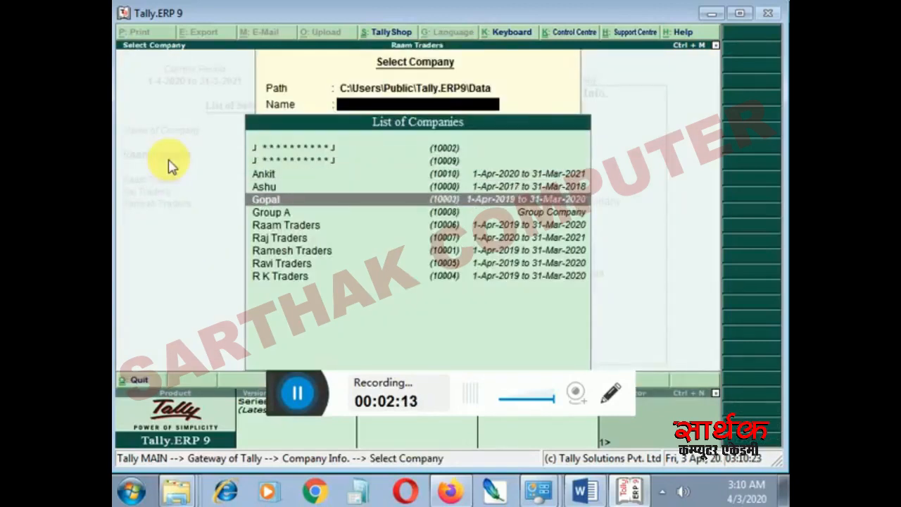
{"action": "key", "text": "Down"}
{"action": "key", "text": "Down"}
{"action": "key", "text": "Down"}
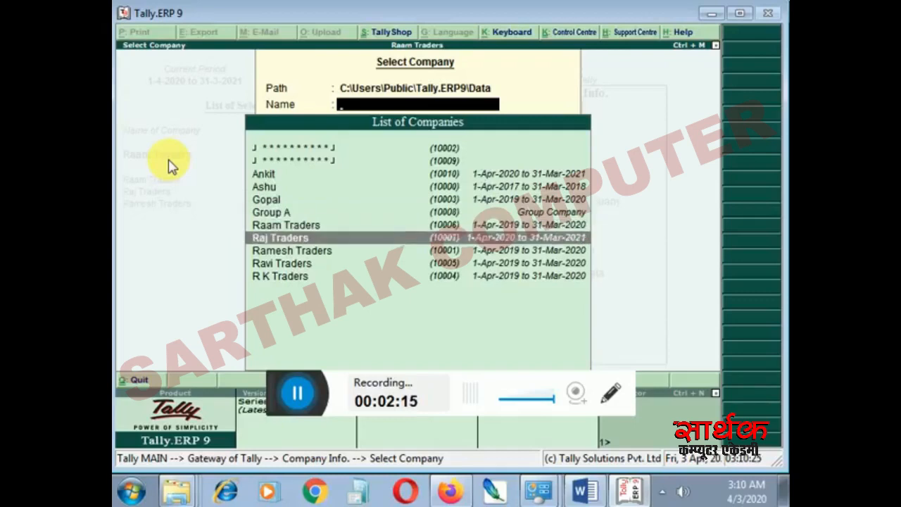
{"action": "key", "text": "Up"}
{"action": "key", "text": "Return"}
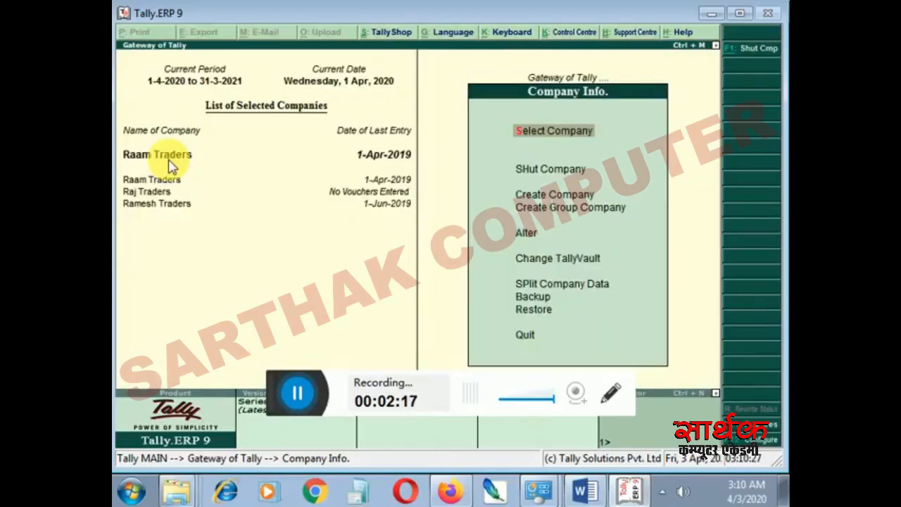
- Check the Day Book of Raam Traders through the display reports and return to the Gateway of Tally
{"action": "key", "text": "Escape"}
{"action": "key", "text": "Down"}
{"action": "key", "text": "Down"}
{"action": "key", "text": "Down"}
{"action": "key", "text": "Down"}
{"action": "key", "text": "Down"}
{"action": "key", "text": "Down"}
{"action": "key", "text": "Down"}
{"action": "key", "text": "Down"}
{"action": "key", "text": "Down"}
{"action": "key", "text": "Down"}
{"action": "key", "text": "Down"}
{"action": "key", "text": "Down"}
{"action": "key", "text": "Down"}
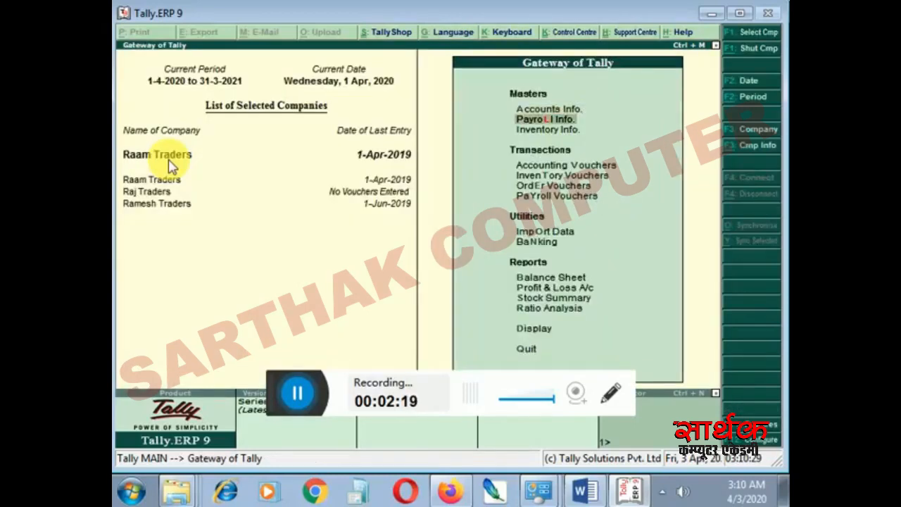
{"action": "key", "text": "Return"}
{"action": "key", "text": "Down"}
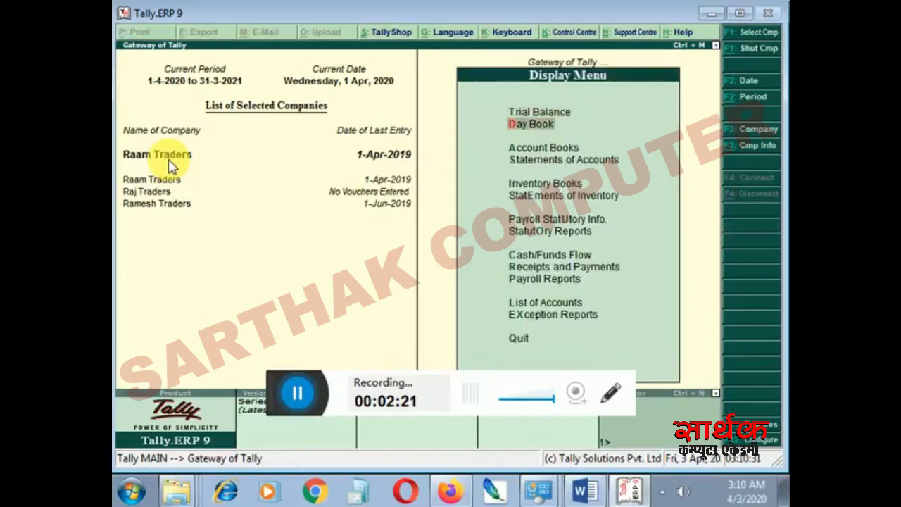
{"action": "key", "text": "Return"}
{"action": "key", "text": "Escape"}
{"action": "key", "text": "Escape"}
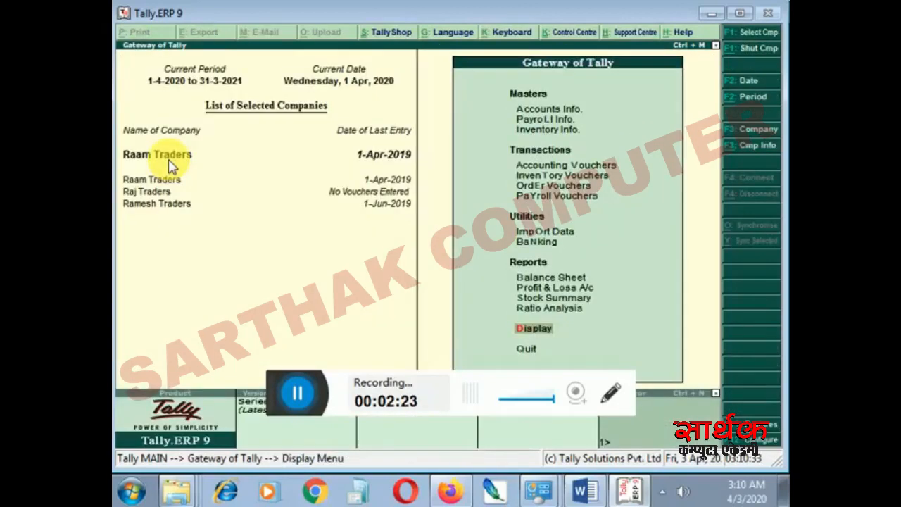
- Start a receipt accounting voucher for Raam Traders with Cash as the account
{"action": "key", "text": "Up"}
{"action": "key", "text": "Up"}
{"action": "key", "text": "Up"}
{"action": "key", "text": "Up"}
{"action": "key", "text": "Up"}
{"action": "key", "text": "Up"}
{"action": "key", "text": "Up"}
{"action": "key", "text": "Up"}
{"action": "key", "text": "Up"}
{"action": "key", "text": "Up"}
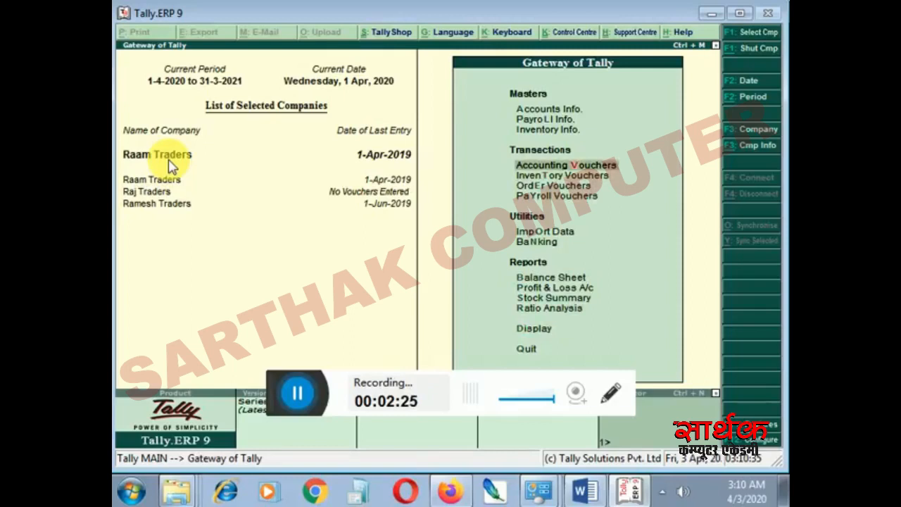
{"action": "key", "text": "Return"}
{"action": "type", "text": "c"}
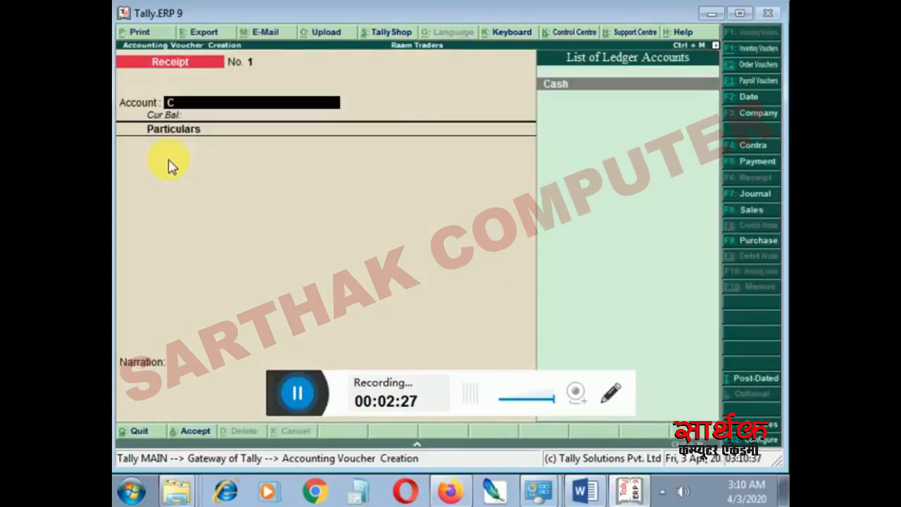
{"action": "key", "text": "Return"}
{"action": "type", "text": "v"}
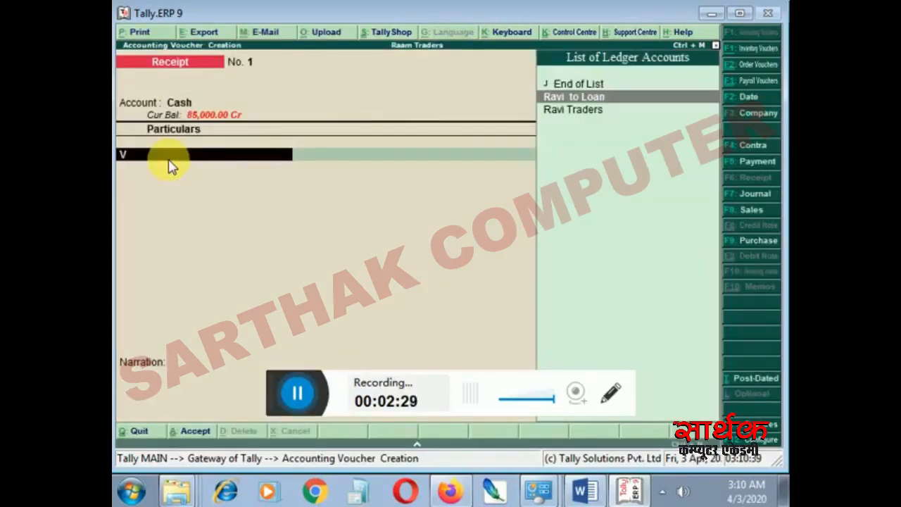
{"action": "type", "text": "."}
- Create a ledger named Capital under the Capital Account group from within the receipt voucher, keeping the remaining defaults
{"action": "key", "text": "alt+c"}
{"action": "type", "text": "Capital"}
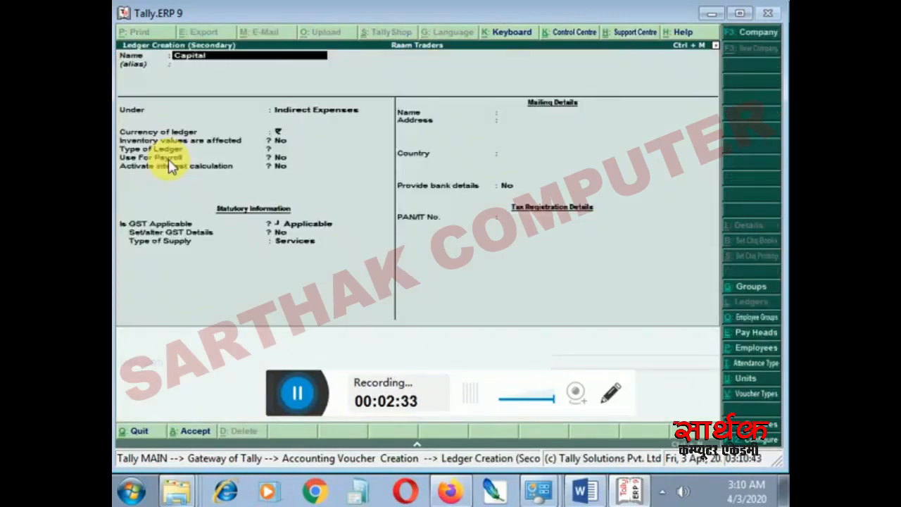
{"action": "key", "text": "Return"}
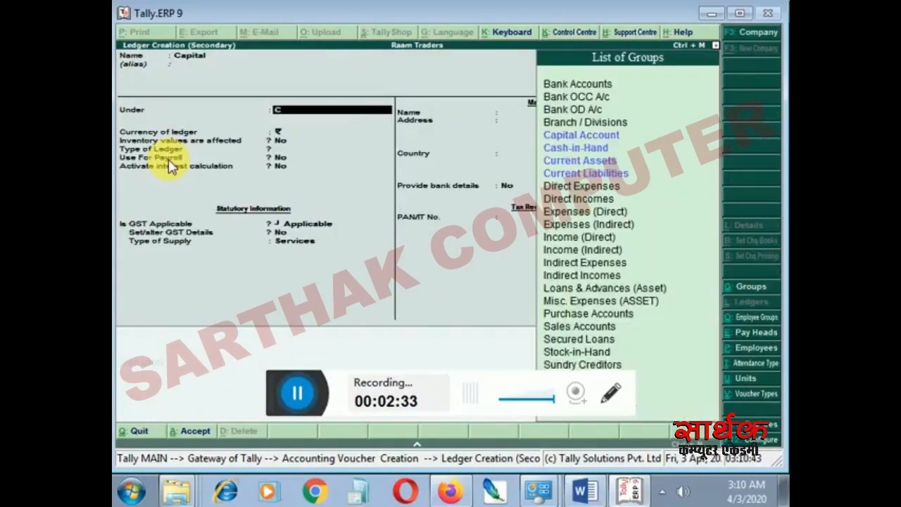
{"action": "type", "text": "C"}
{"action": "key", "text": "Return"}
{"action": "key", "text": "Return"}
{"action": "key", "text": "Return"}
{"action": "key", "text": "Return"}
{"action": "key", "text": "Return"}
{"action": "key", "text": "Return"}
{"action": "key", "text": "Return"}
{"action": "key", "text": "Return"}
{"action": "key", "text": "Return"}
{"action": "key", "text": "Return"}
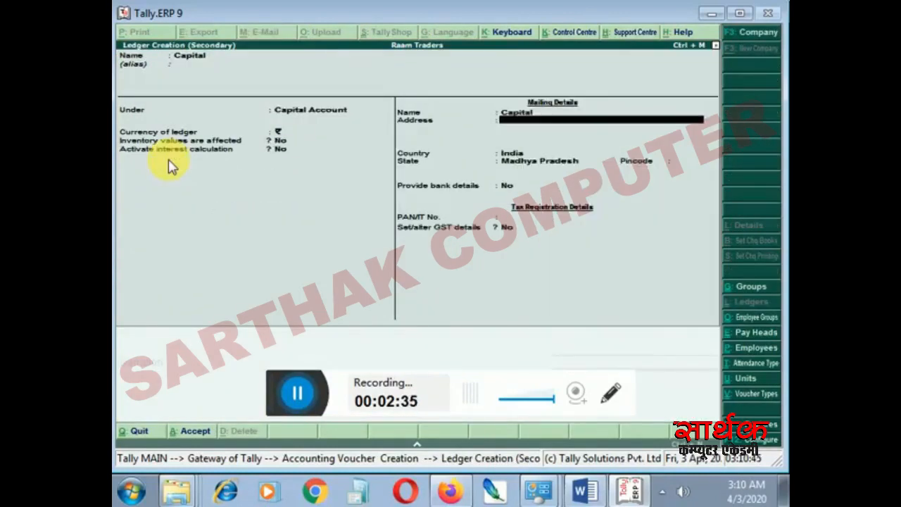
{"action": "key", "text": "Return"}
{"action": "key", "text": "Return"}
{"action": "key", "text": "Return"}
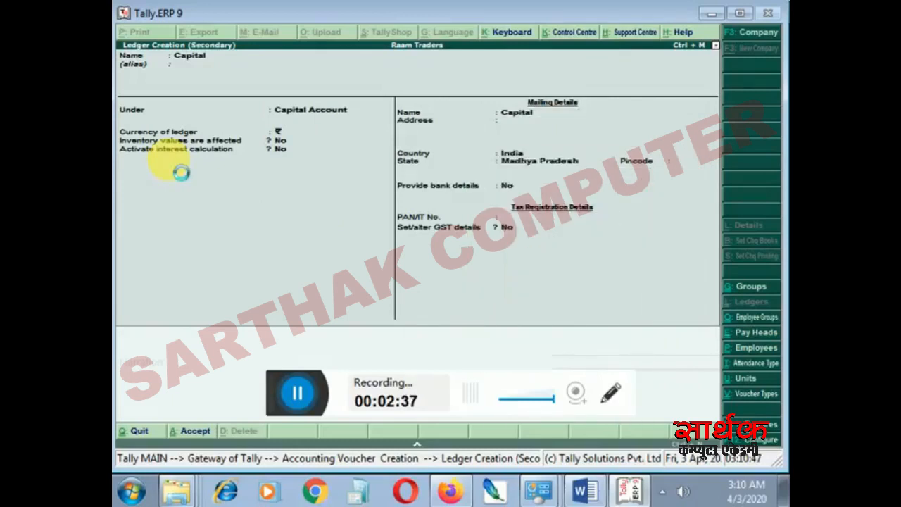
- Enter 2500000 as the Capital amount, save the receipt voucher and leave voucher creation
{"action": "type", "text": "2500"}
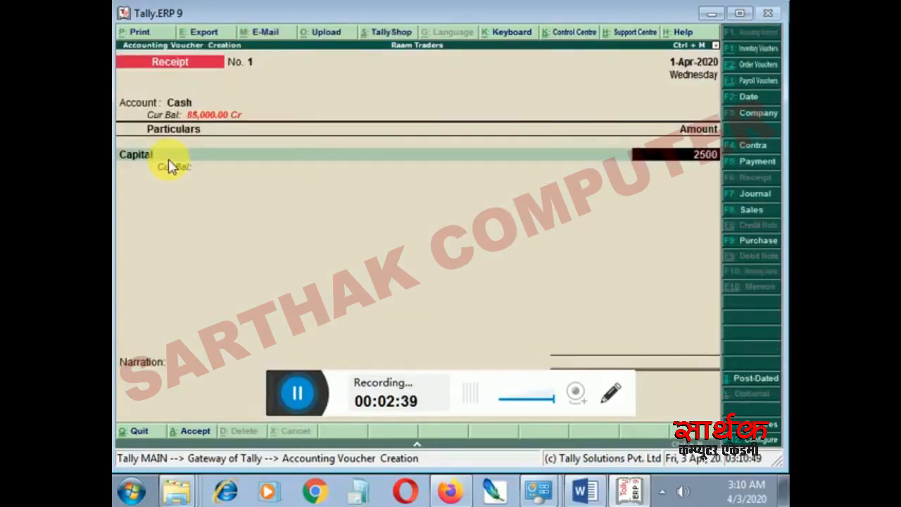
{"action": "type", "text": "000"}
{"action": "key", "text": "Return"}
{"action": "key", "text": "Return"}
{"action": "key", "text": "Return"}
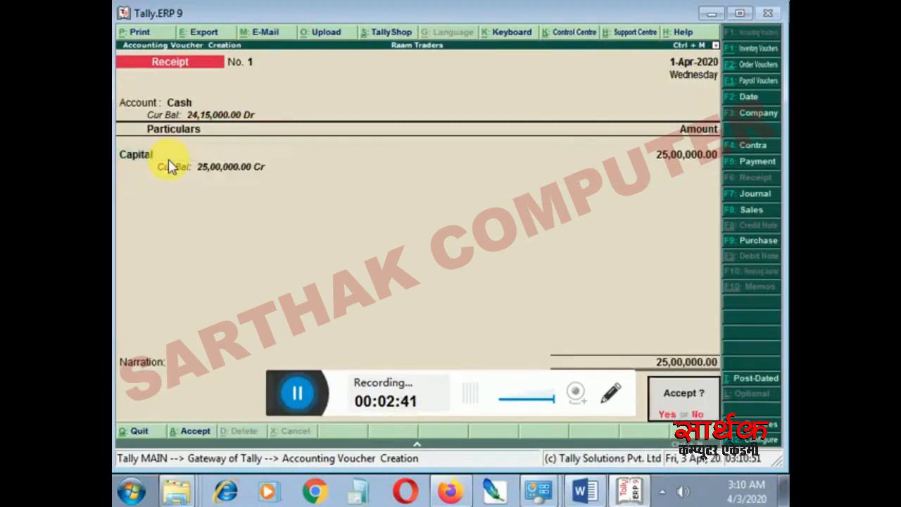
{"action": "key", "text": "Return"}
{"action": "key", "text": "Escape"}
{"action": "key", "text": "Return"}
- Examine the Raam Traders balance sheet and return to the Gateway of Tally without quitting
{"action": "key", "text": "Down"}
{"action": "key", "text": "Down"}
{"action": "key", "text": "Down"}
{"action": "key", "text": "Down"}
{"action": "key", "text": "Down"}
{"action": "key", "text": "Down"}
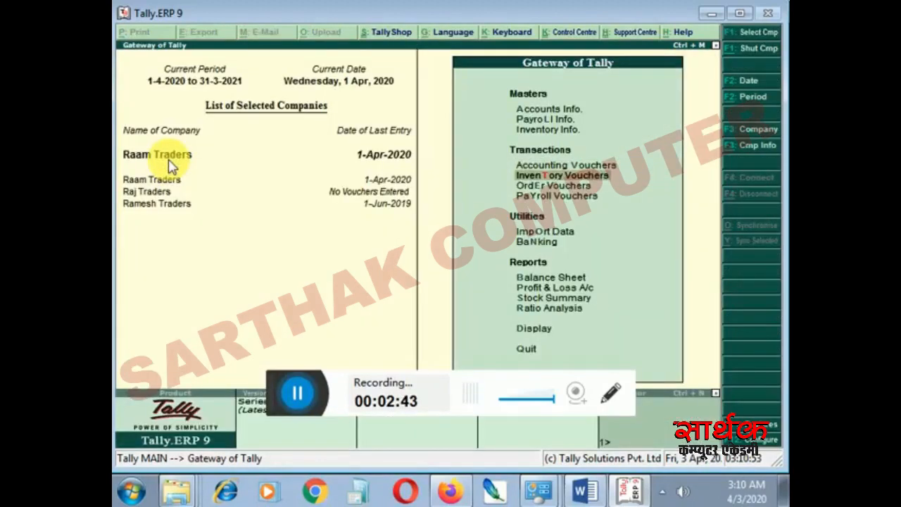
{"action": "key", "text": "Return"}
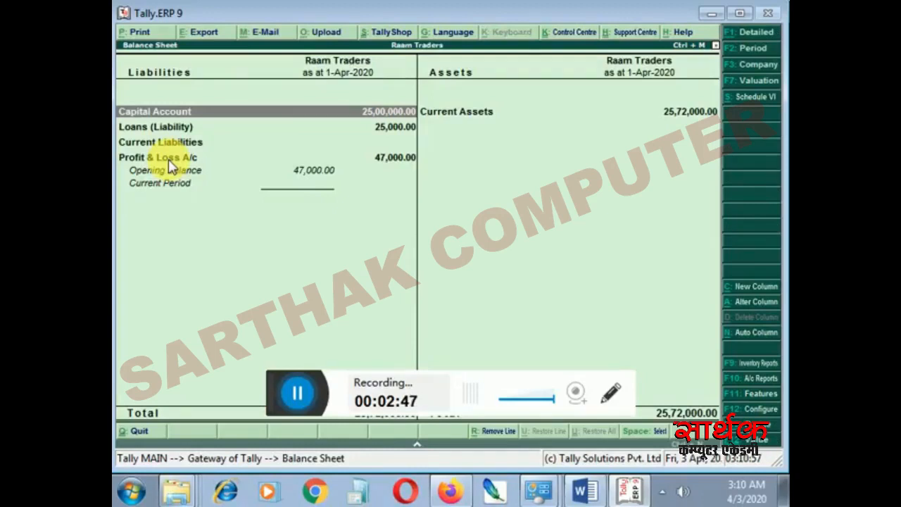
{"action": "key", "text": "Escape"}
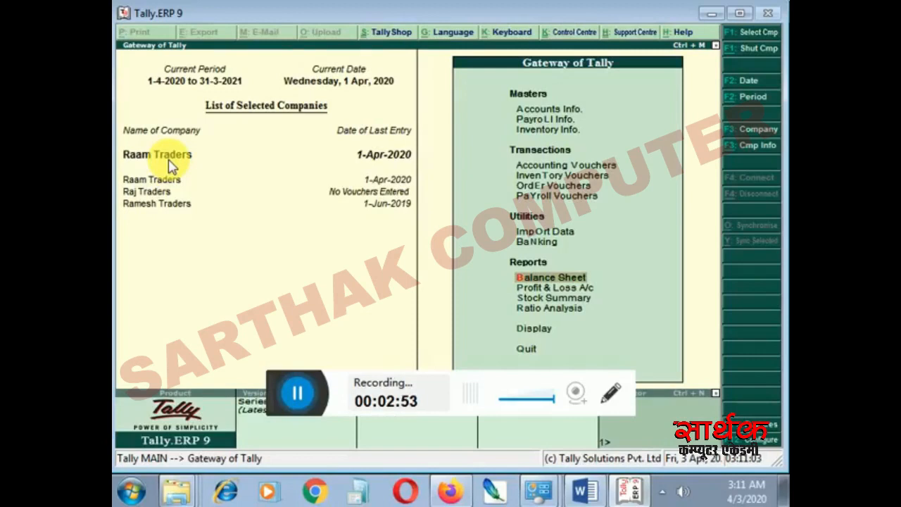
{"action": "key", "text": "Escape"}
{"action": "key", "text": "n"}
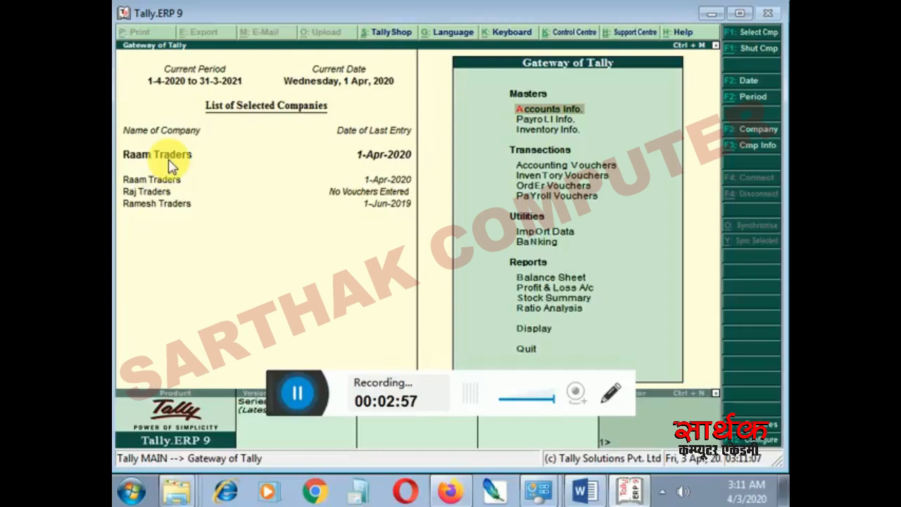
- Back up the Raam Traders company from the Tally.ERP9 data folder to C:\ashu
{"action": "key", "text": "alt+F3"}
{"action": "key", "text": "Down"}
{"action": "key", "text": "Down"}
{"action": "key", "text": "Down"}
{"action": "key", "text": "Down"}
{"action": "key", "text": "Down"}
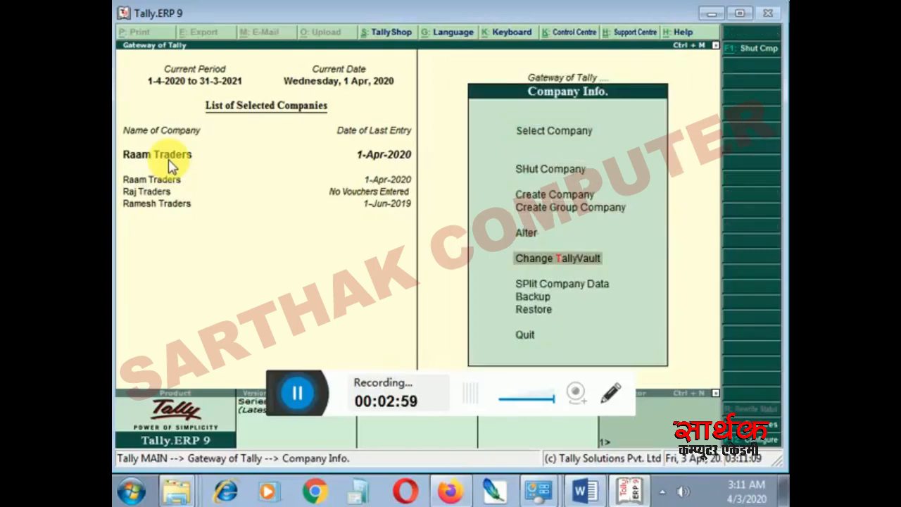
{"action": "key", "text": "Down"}
{"action": "key", "text": "Down"}
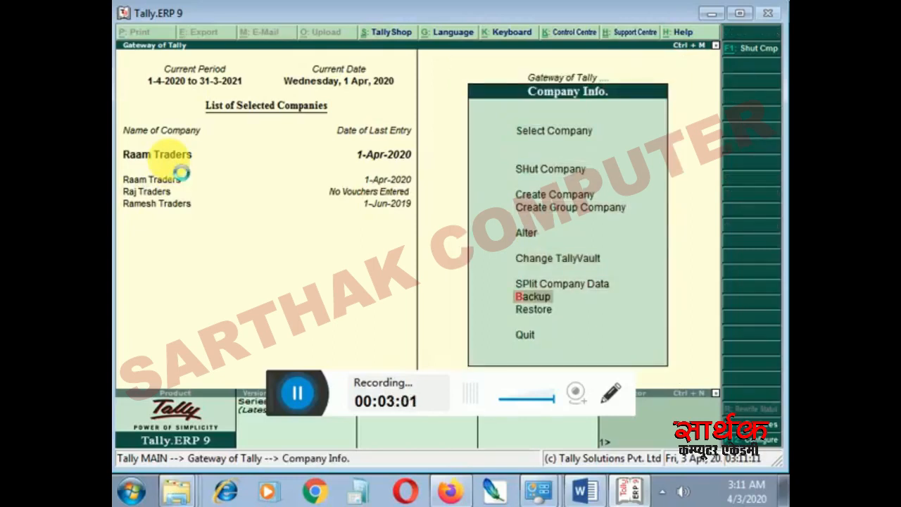
{"action": "key", "text": "Return"}
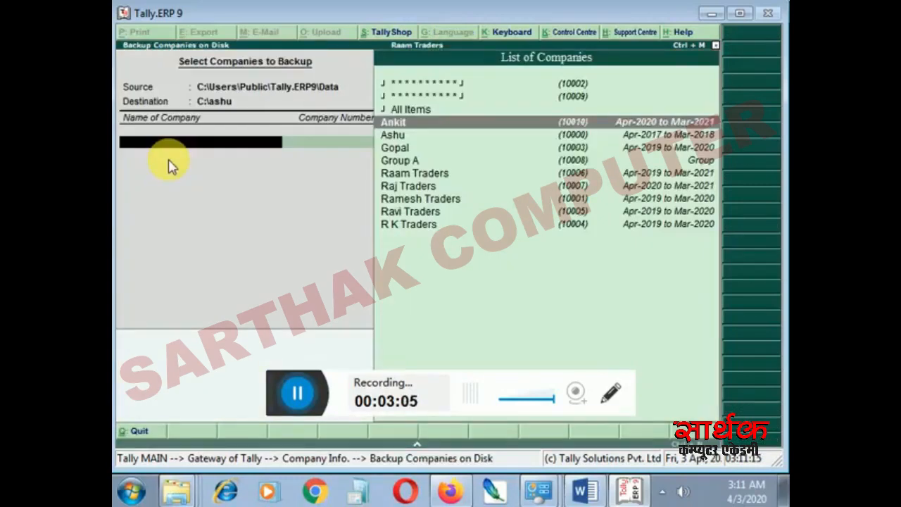
{"action": "key", "text": "Down"}
{"action": "key", "text": "Down"}
{"action": "key", "text": "Down"}
{"action": "key", "text": "Down"}
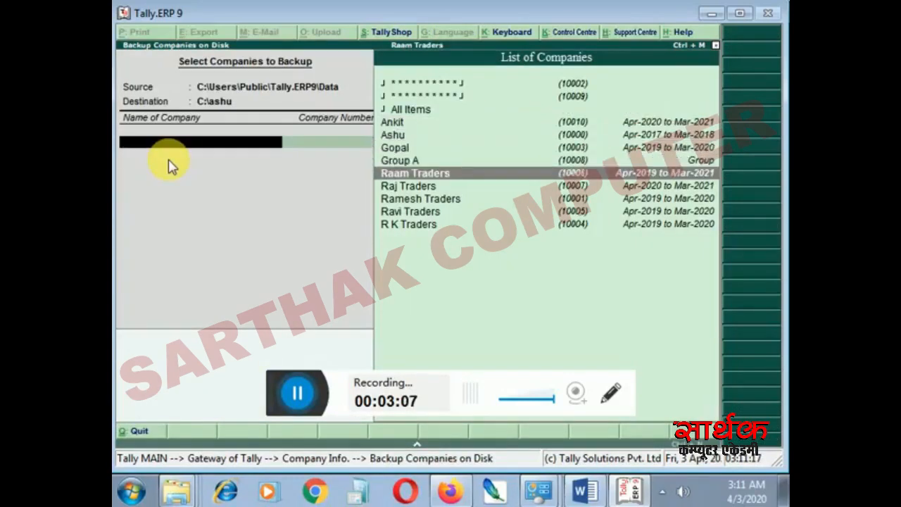
{"action": "key", "text": "Return"}
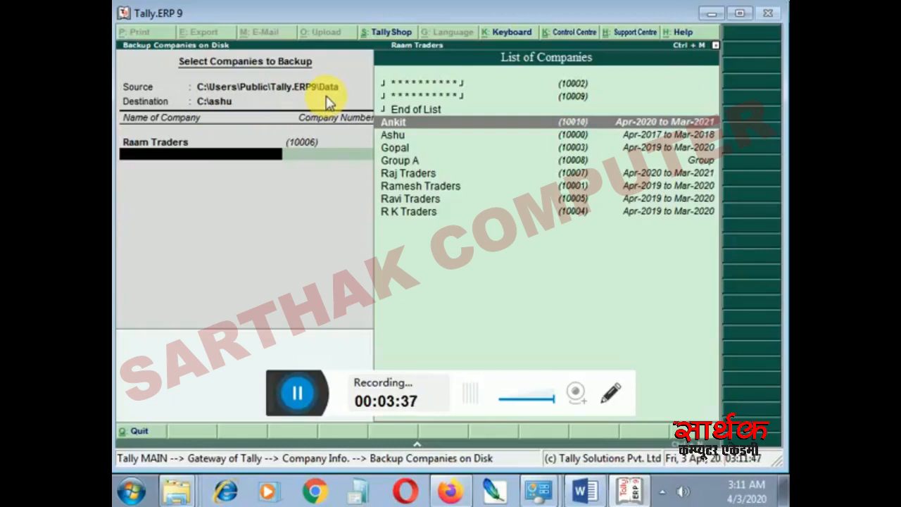
{"action": "key", "text": "Up"}
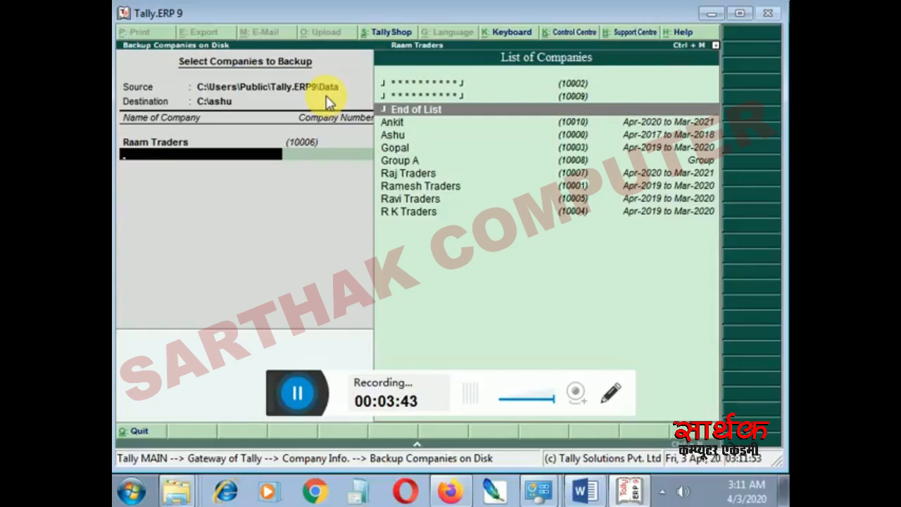
{"action": "key", "text": "Return"}
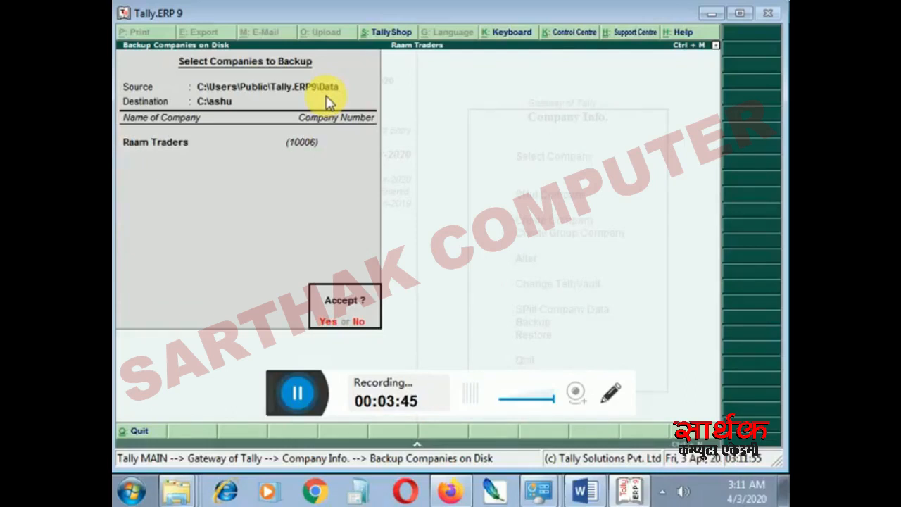
{"action": "key", "text": "Return"}
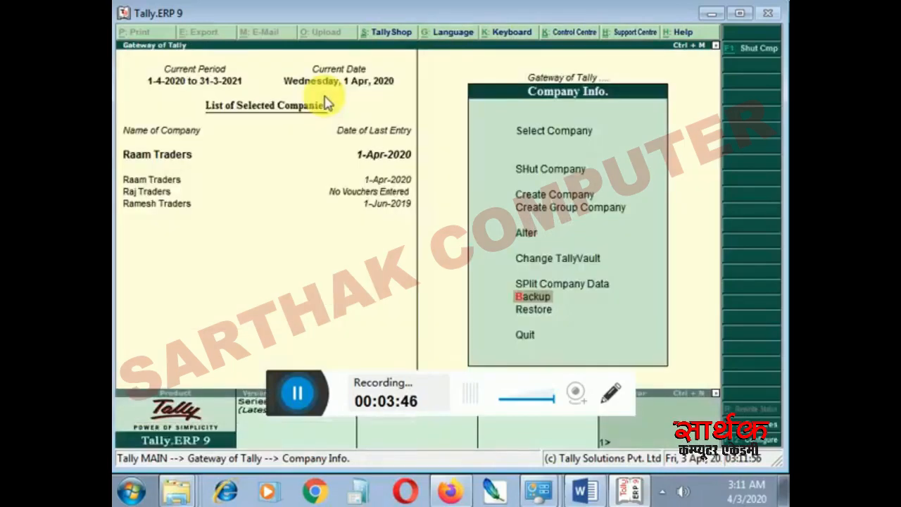
- Switch to Windows Explorer, check the ashu folder on Local Disk (C:) for the backup files, and return to Tally
{"action": "left_click", "coordinate": [143, 498]}
{"action": "left_click", "coordinate": [367, 298]}
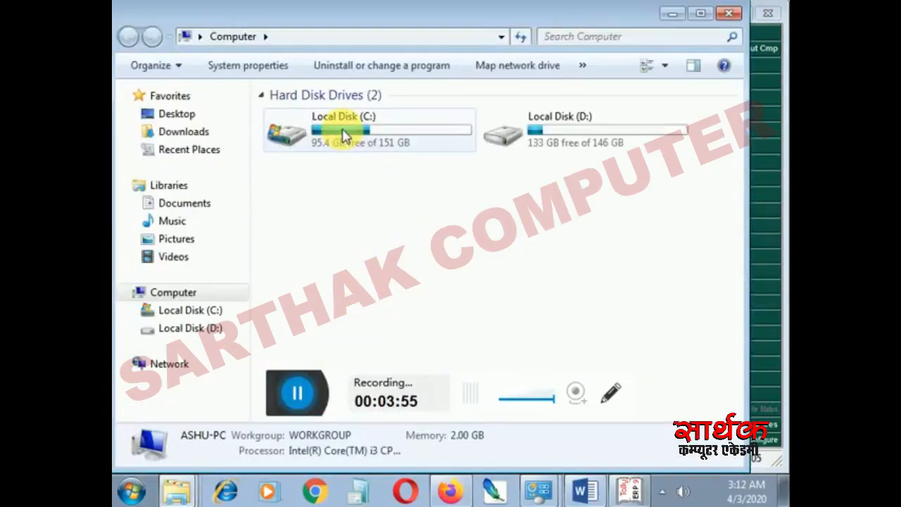
{"action": "double_click", "coordinate": [345, 148]}
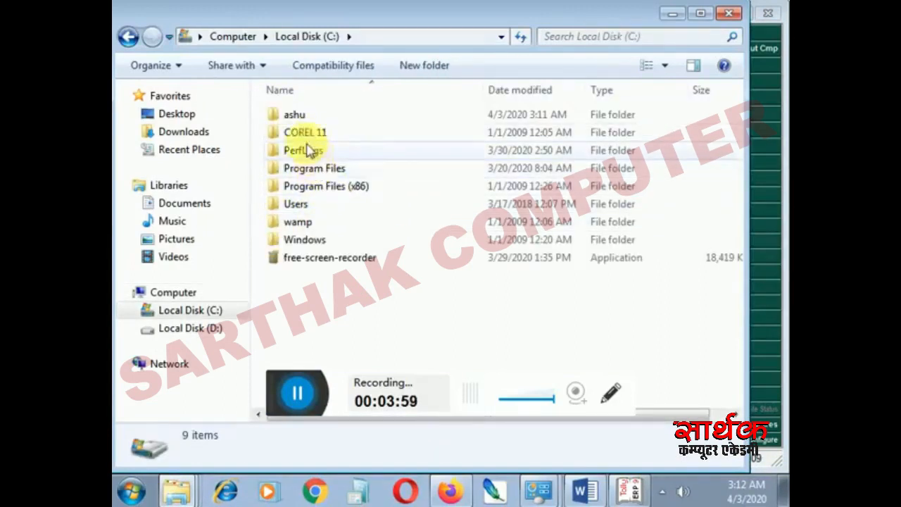
{"action": "double_click", "coordinate": [295, 115]}
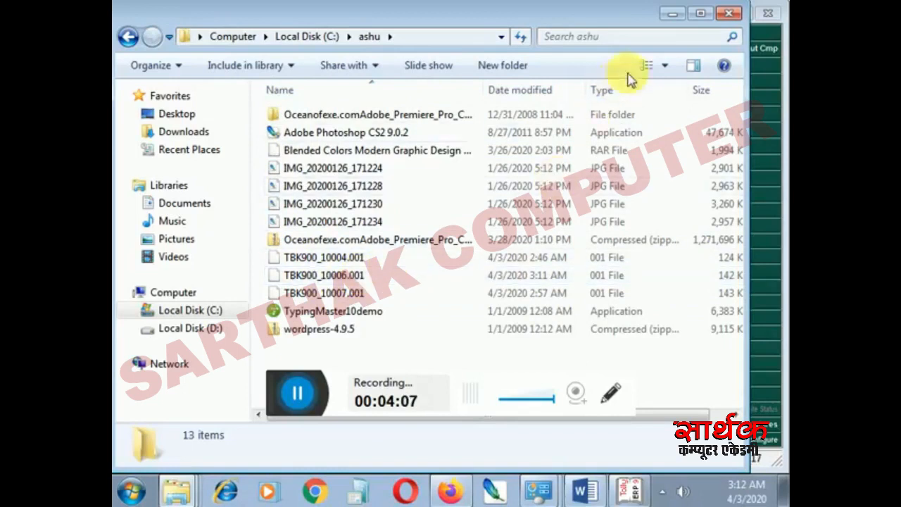
{"action": "left_click", "coordinate": [672, 12]}
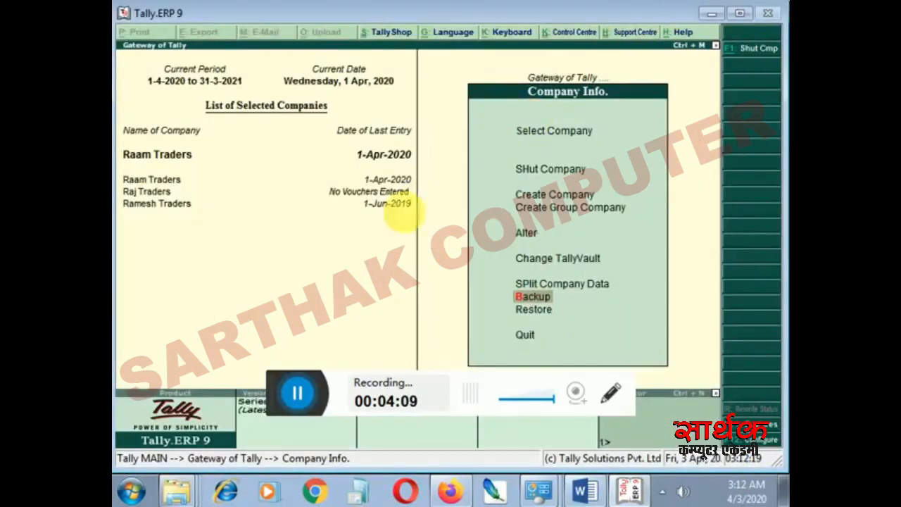
- Open the company Restore form from Company Info
{"action": "left_click", "coordinate": [530, 307]}
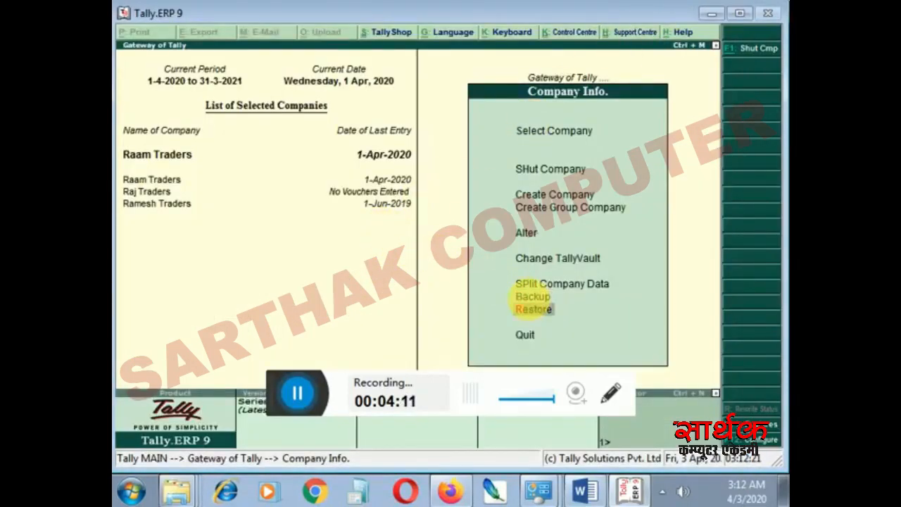
{"action": "left_click", "coordinate": [532, 308]}
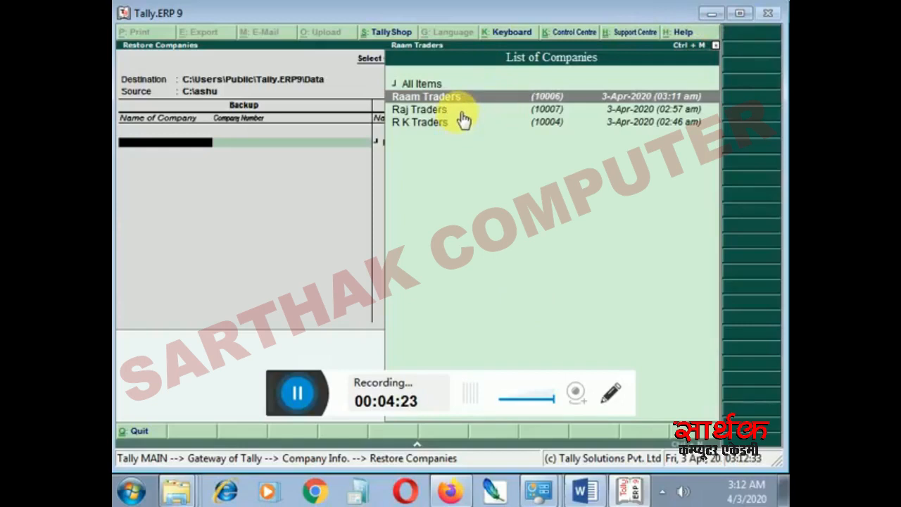
{"action": "key", "text": "Return"}
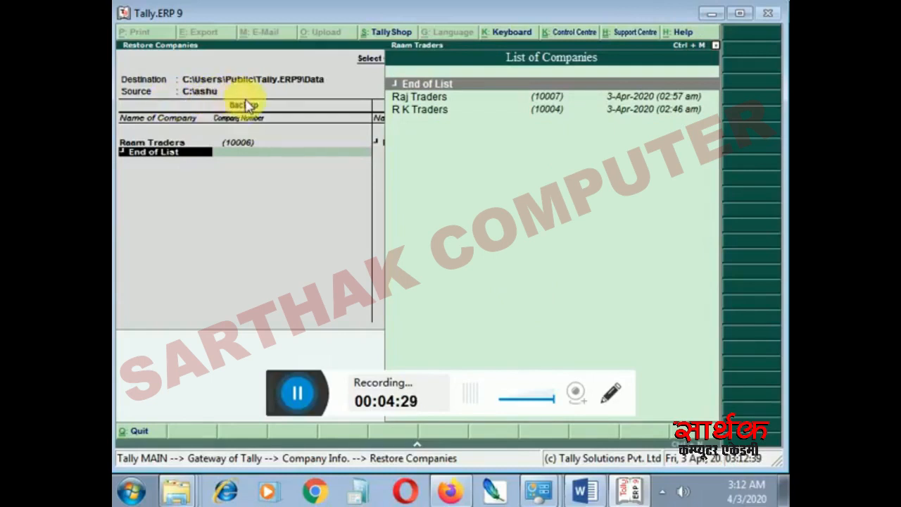
{"action": "key", "text": "Up"}
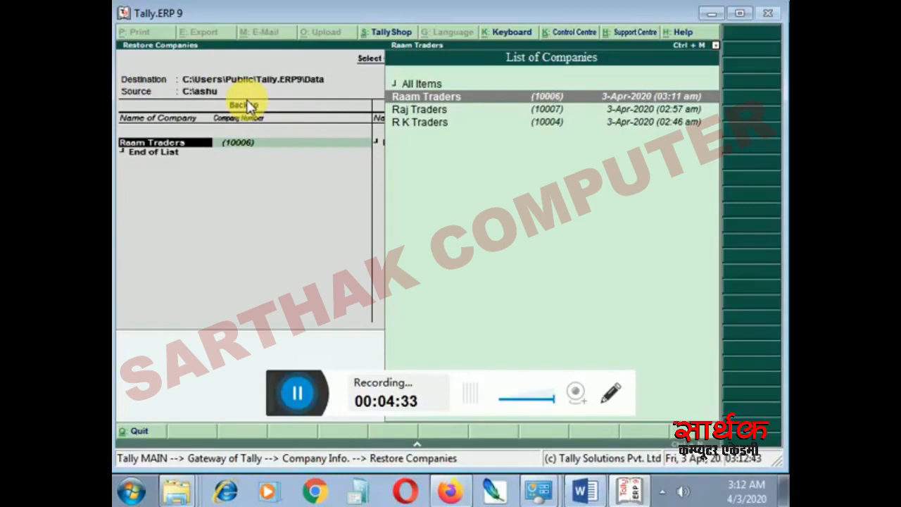
{"action": "key", "text": "Up"}
{"action": "key", "text": "Escape"}
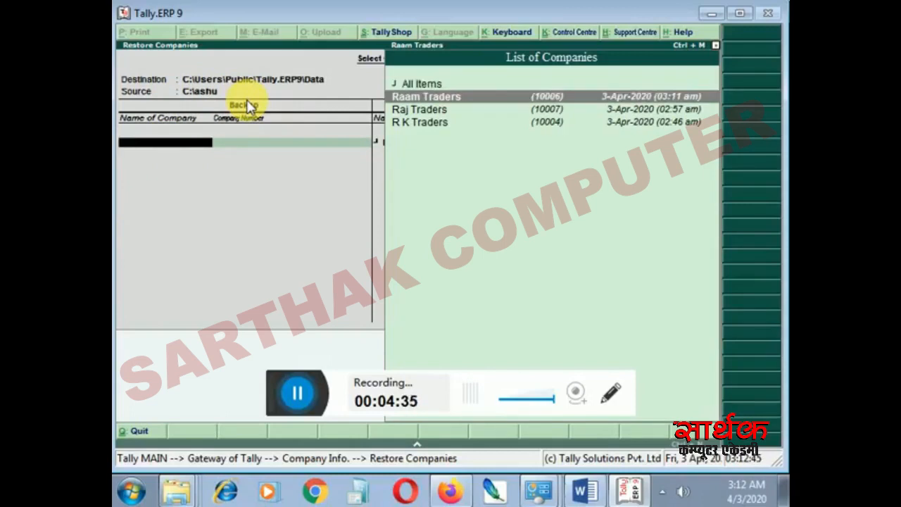
- Try to restore all companies from C:\ashu into the Tally.ERP9 data folder, overwriting the existing company data
{"action": "key", "text": "Up"}
{"action": "key", "text": "Return"}
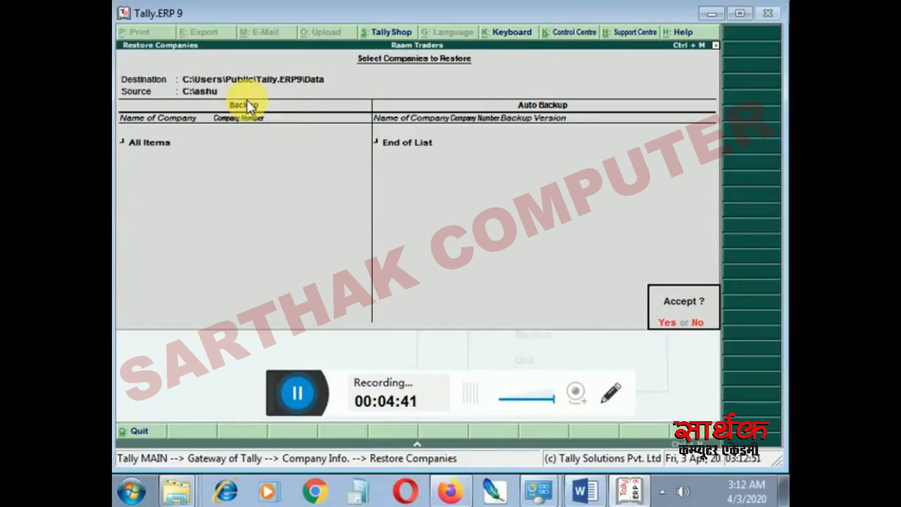
{"action": "key", "text": "Return"}
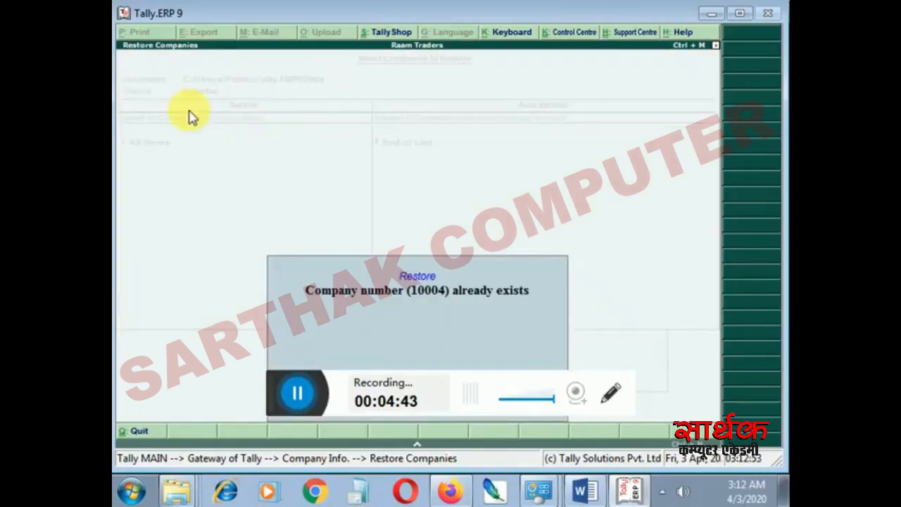
{"action": "left_click", "coordinate": [413, 442]}
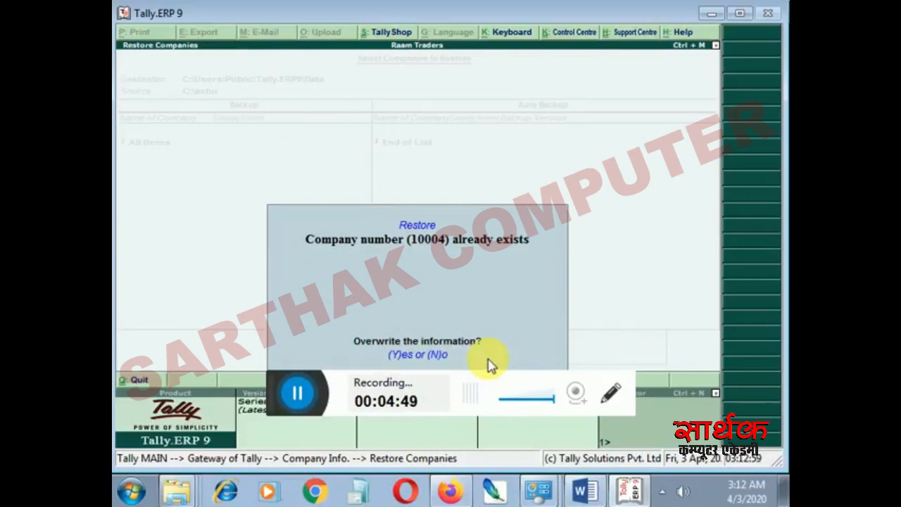
{"action": "key", "text": "y"}
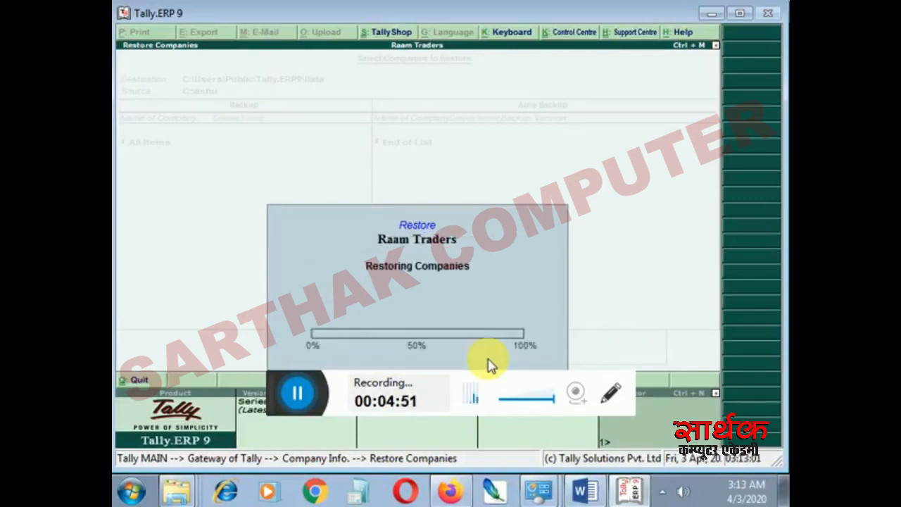
{"action": "key", "text": "y"}
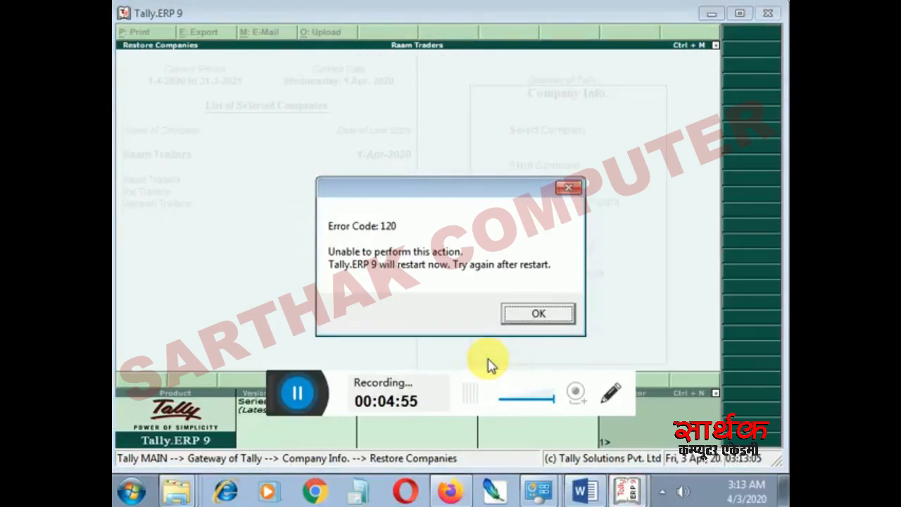
{"action": "left_click", "coordinate": [568, 188]}
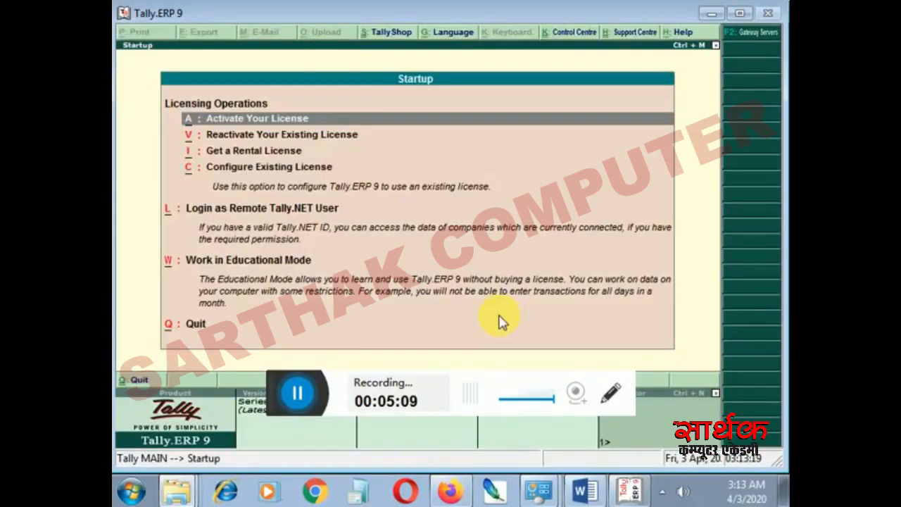
- Continue past the licensing startup screen and skip the company login to reach Company Info
{"action": "key", "text": "Escape"}
{"action": "key", "text": "Return"}
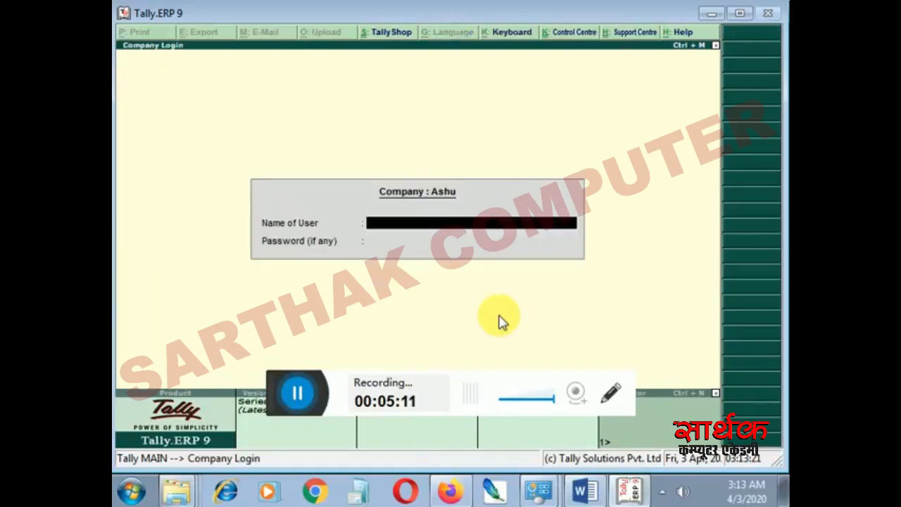
{"action": "key", "text": "Escape"}
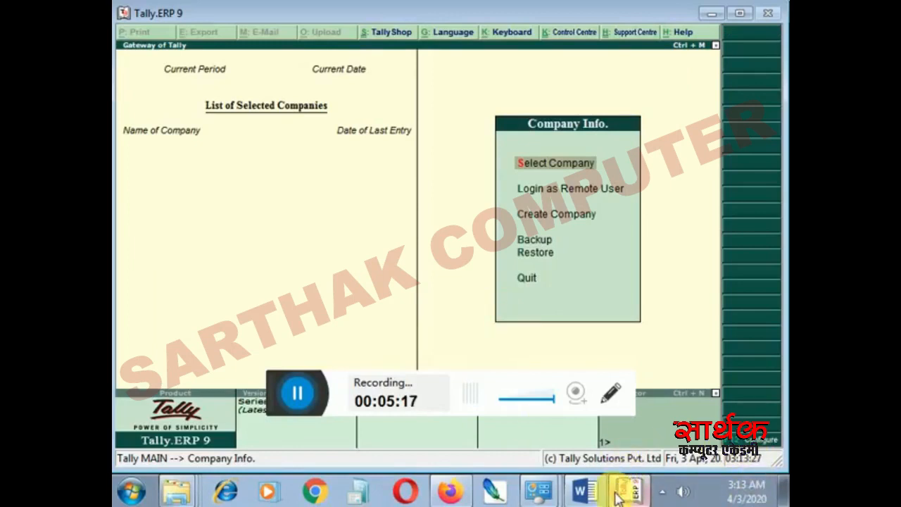
- Switch to Word, review the Splitting company Data topic in the Unit-5 list, and return to Tally
{"action": "left_click", "coordinate": [583, 491]}
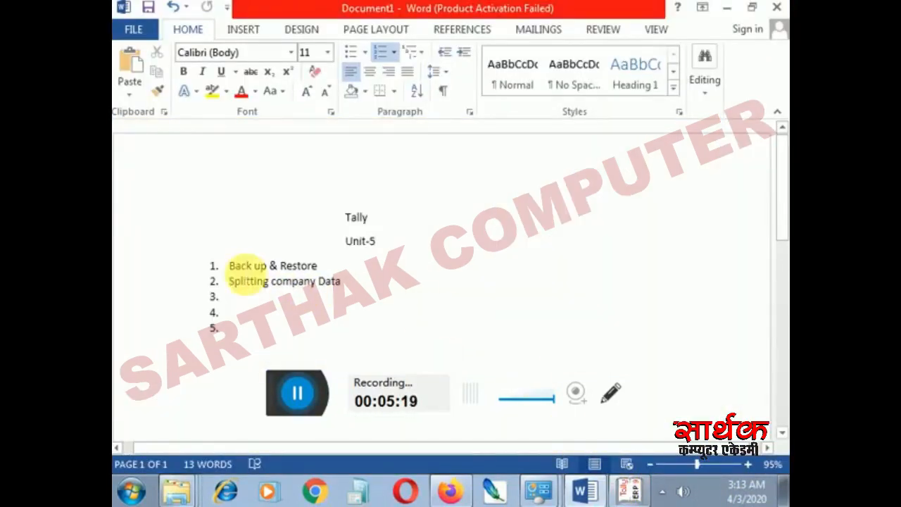
{"action": "left_click", "coordinate": [295, 299]}
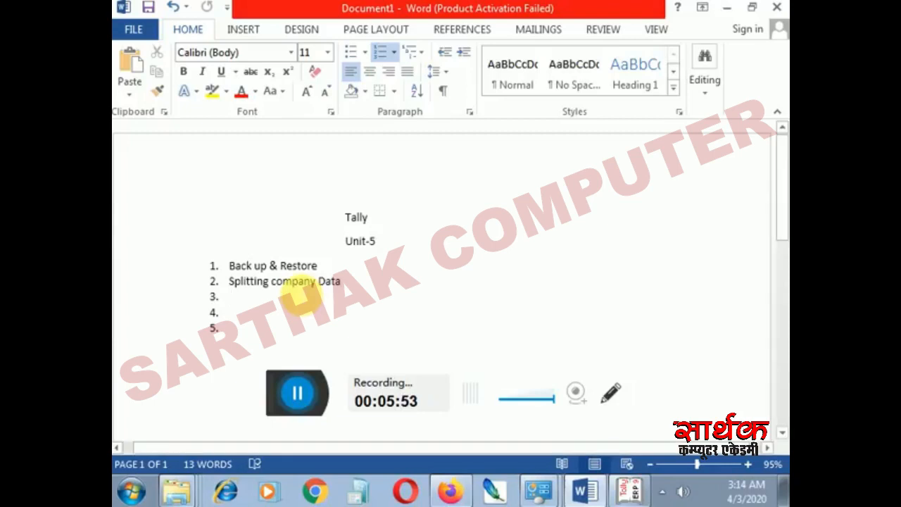
{"action": "left_click", "coordinate": [635, 491]}
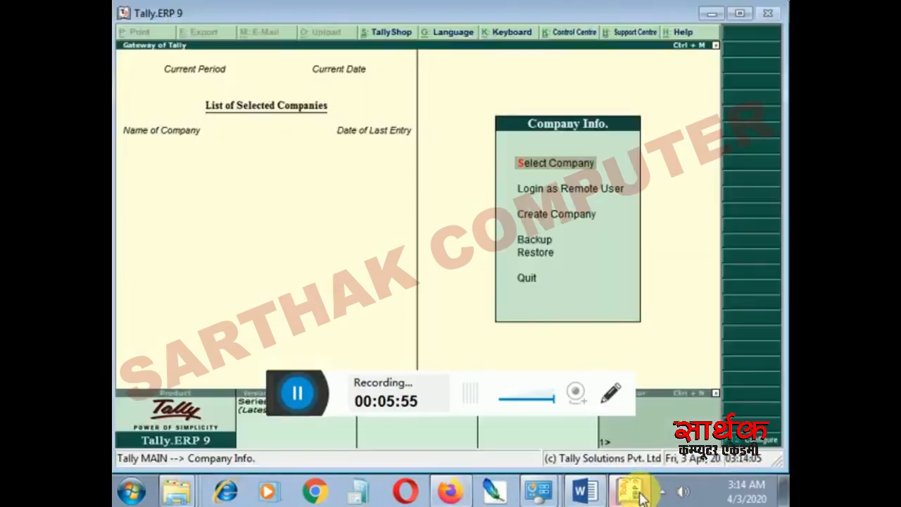
- Load the Ravi Traders company from the list of companies in the Tally.ERP9 data folder
{"action": "key", "text": "Escape"}
{"action": "key", "text": "n"}
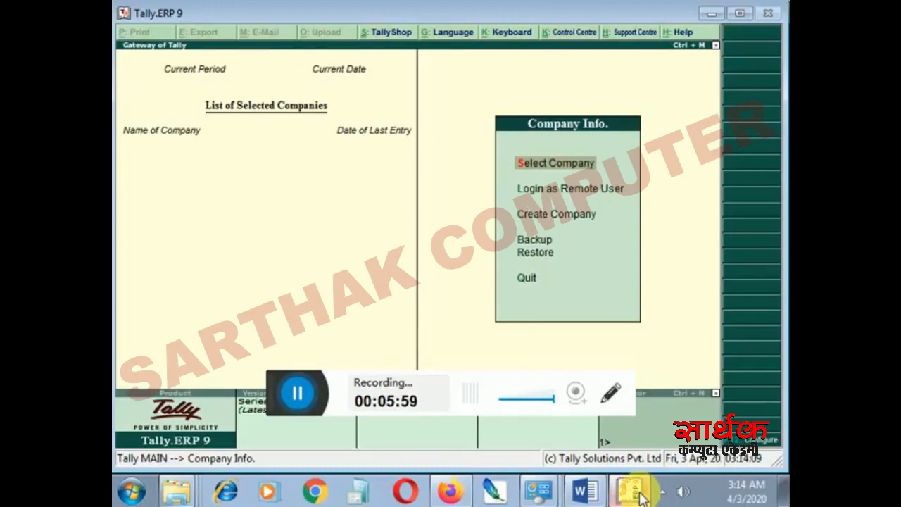
{"action": "key", "text": "Return"}
{"action": "key", "text": "Down"}
{"action": "key", "text": "Down"}
{"action": "key", "text": "Down"}
{"action": "key", "text": "Down"}
{"action": "key", "text": "Down"}
{"action": "key", "text": "Down"}
{"action": "key", "text": "Down"}
{"action": "key", "text": "Down"}
{"action": "key", "text": "Down"}
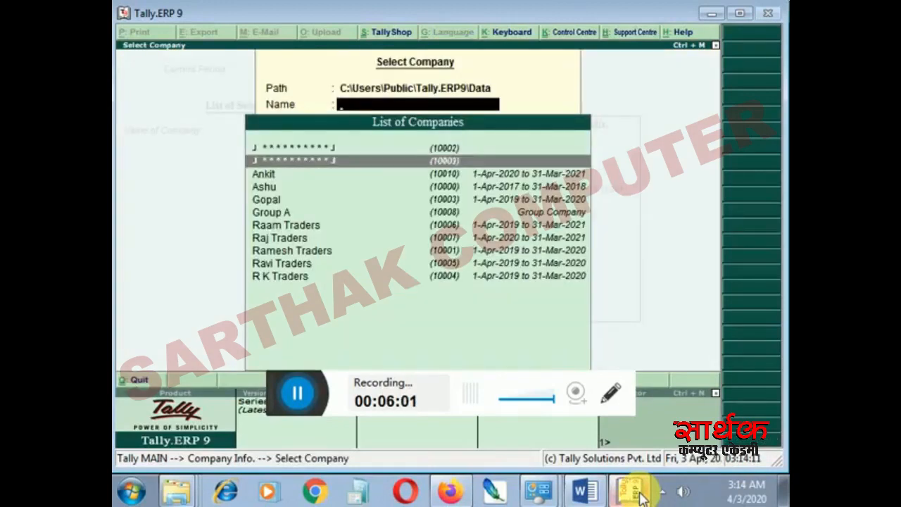
{"action": "key", "text": "Down"}
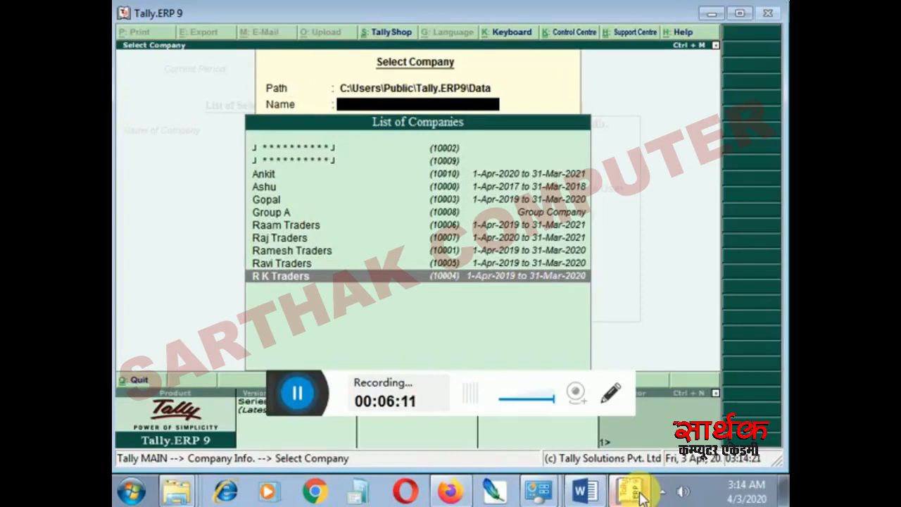
{"action": "key", "text": "Up"}
{"action": "key", "text": "Up"}
{"action": "key", "text": "Down"}
{"action": "key", "text": "Down"}
{"action": "key", "text": "Up"}
{"action": "key", "text": "Return"}
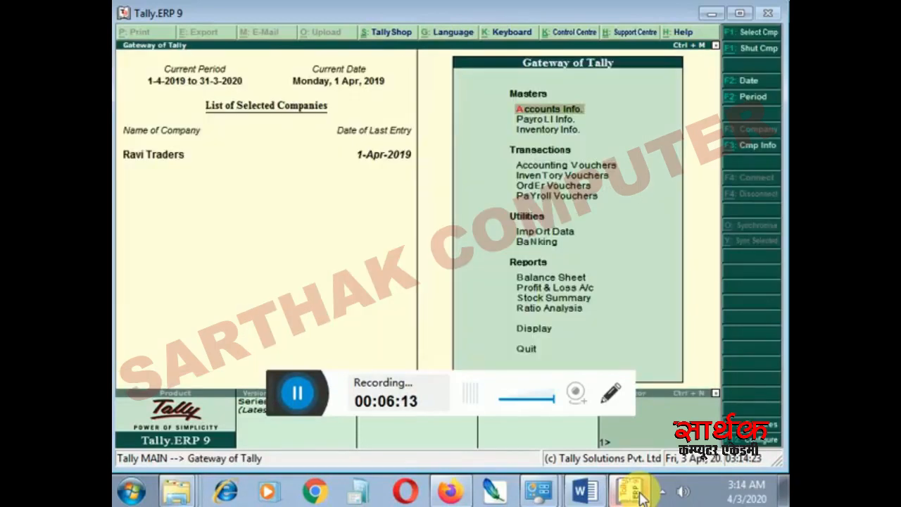
- Examine the Ravi Traders Day Book and return to the Gateway of Tally
{"action": "key", "text": "Down"}
{"action": "key", "text": "Down"}
{"action": "key", "text": "Down"}
{"action": "key", "text": "Down"}
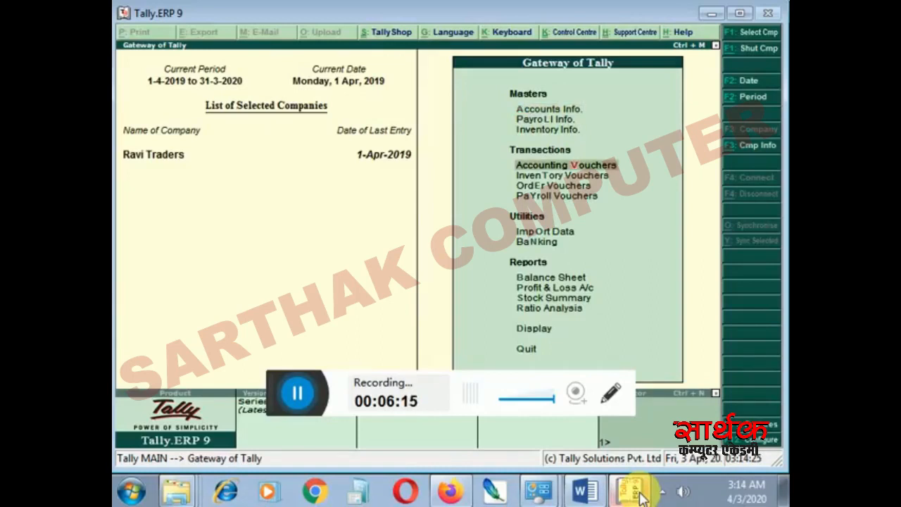
{"action": "key", "text": "Down"}
{"action": "key", "text": "Down"}
{"action": "key", "text": "Down"}
{"action": "key", "text": "Down"}
{"action": "key", "text": "Down"}
{"action": "key", "text": "Down"}
{"action": "key", "text": "Down"}
{"action": "key", "text": "Down"}
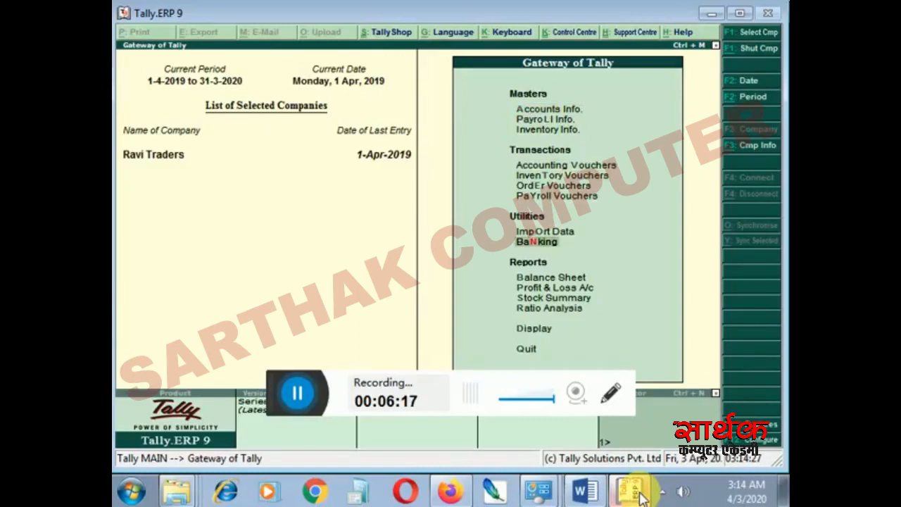
{"action": "key", "text": "Down"}
{"action": "key", "text": "Return"}
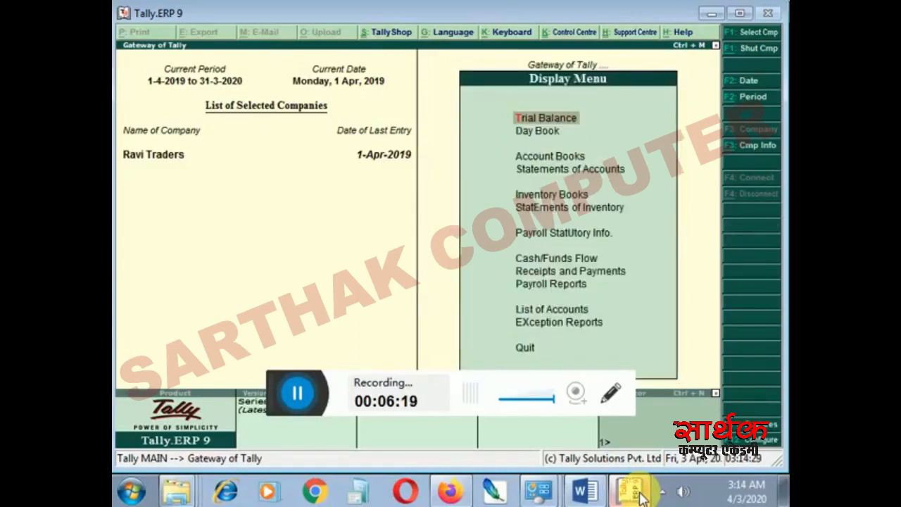
{"action": "key", "text": "Down"}
{"action": "key", "text": "Return"}
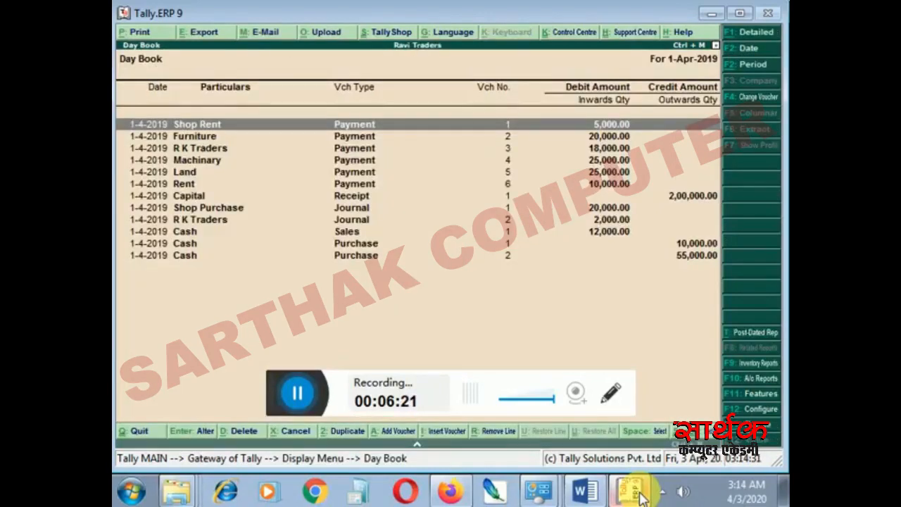
{"action": "key", "text": "Escape"}
{"action": "key", "text": "Escape"}
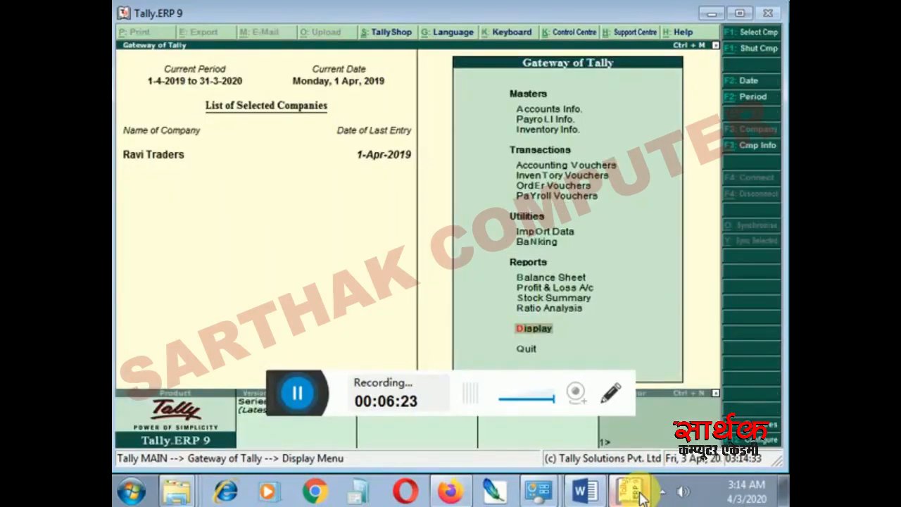
- Start a new accounting payment voucher for Ravi Traders and set the voucher date to 1-Jul-2019
{"action": "key", "text": "Up"}
{"action": "key", "text": "Up"}
{"action": "key", "text": "Up"}
{"action": "key", "text": "Up"}
{"action": "key", "text": "Up"}
{"action": "key", "text": "Up"}
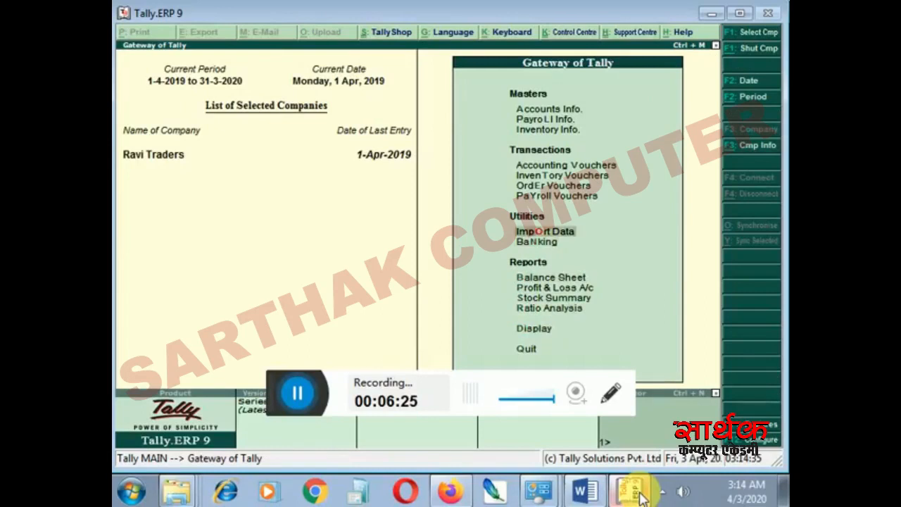
{"action": "key", "text": "Up"}
{"action": "key", "text": "Up"}
{"action": "key", "text": "Up"}
{"action": "key", "text": "Up"}
{"action": "key", "text": "Return"}
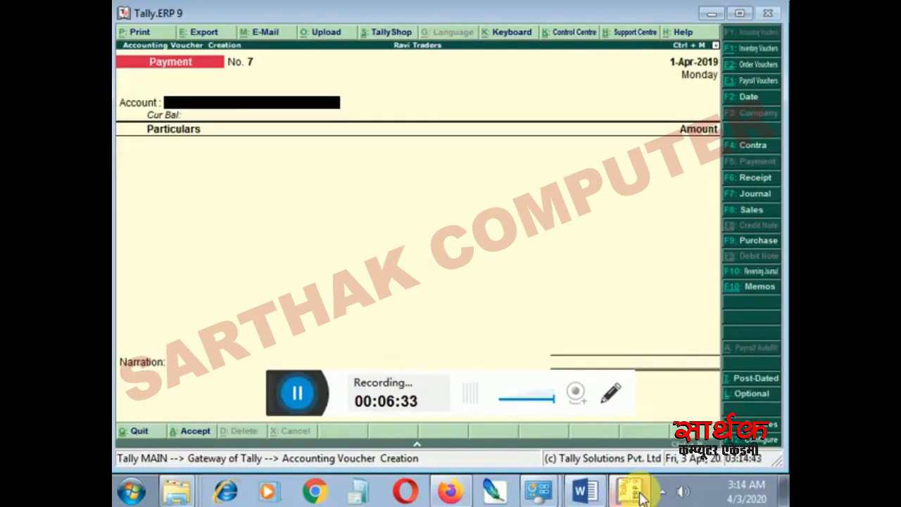
{"action": "key", "text": "F2"}
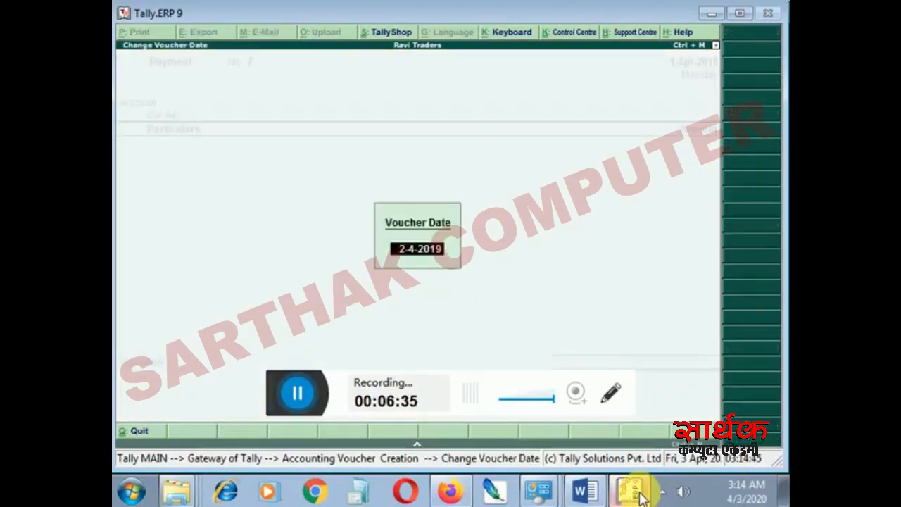
{"action": "type", "text": "1."}
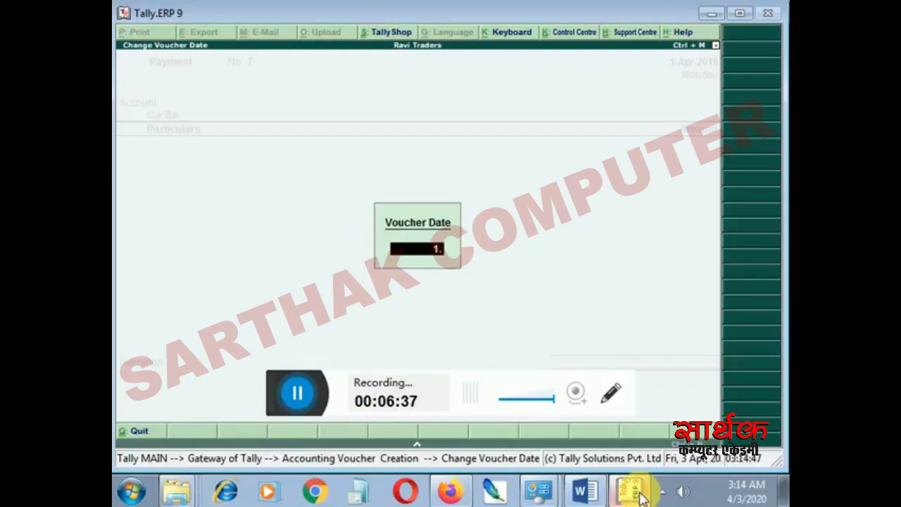
{"action": "type", "text": "7"}
{"action": "key", "text": "Return"}
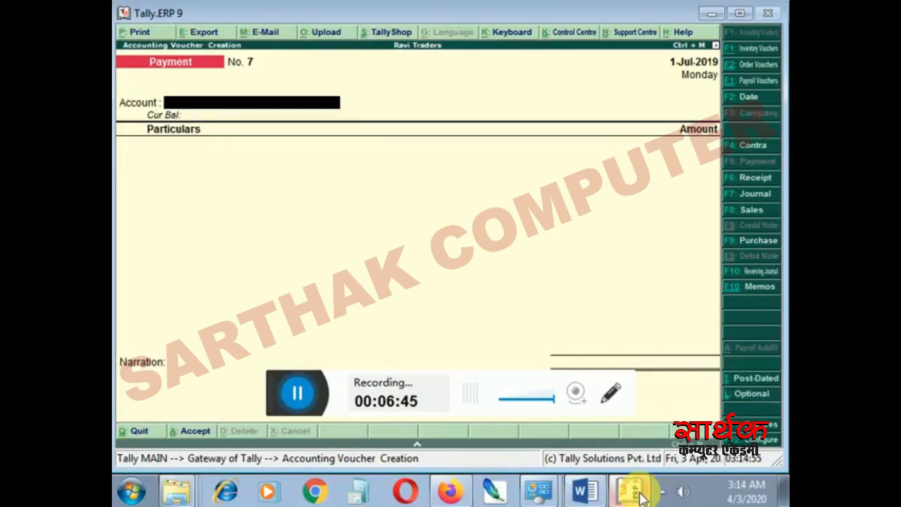
- Record a payment voucher from Cash to Rent for 30,000, save it, and return to the Gateway of Tally
{"action": "key", "text": "F6"}
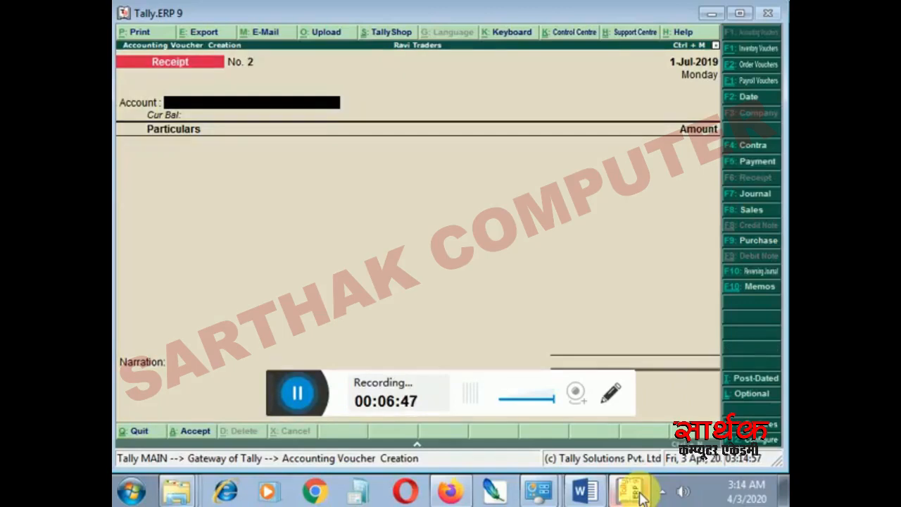
{"action": "key", "text": "F5"}
{"action": "type", "text": "c"}
{"action": "key", "text": "Return"}
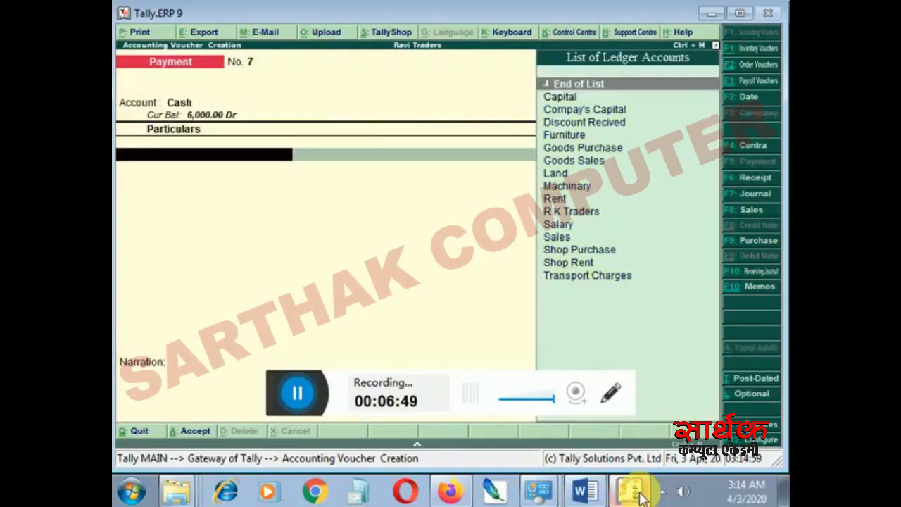
{"action": "key", "text": "Down"}
{"action": "key", "text": "Down"}
{"action": "key", "text": "Down"}
{"action": "key", "text": "Down"}
{"action": "key", "text": "Down"}
{"action": "key", "text": "Down"}
{"action": "key", "text": "Down"}
{"action": "key", "text": "Down"}
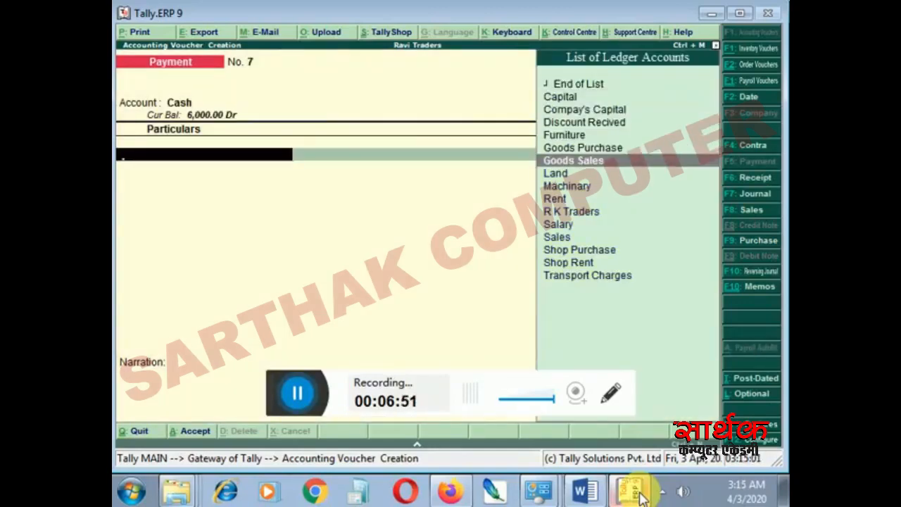
{"action": "key", "text": "Down"}
{"action": "key", "text": "Return"}
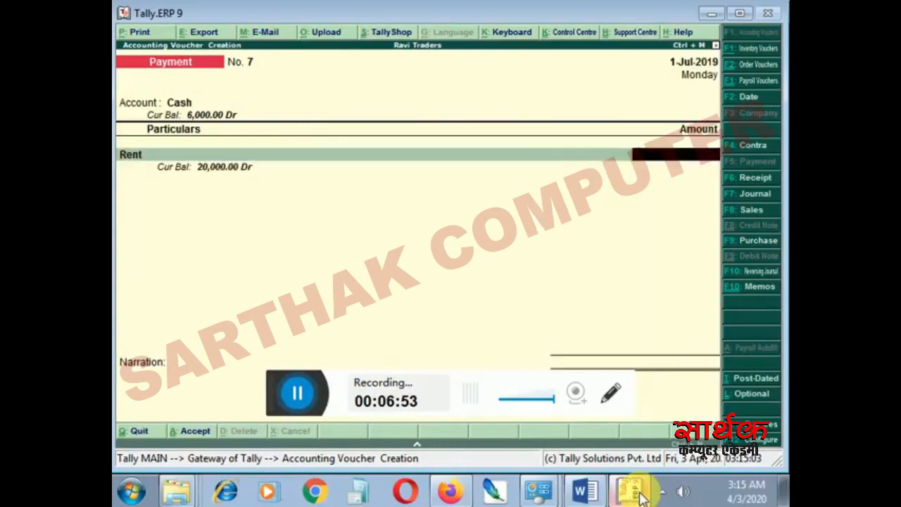
{"action": "type", "text": "30000"}
{"action": "key", "text": "Return"}
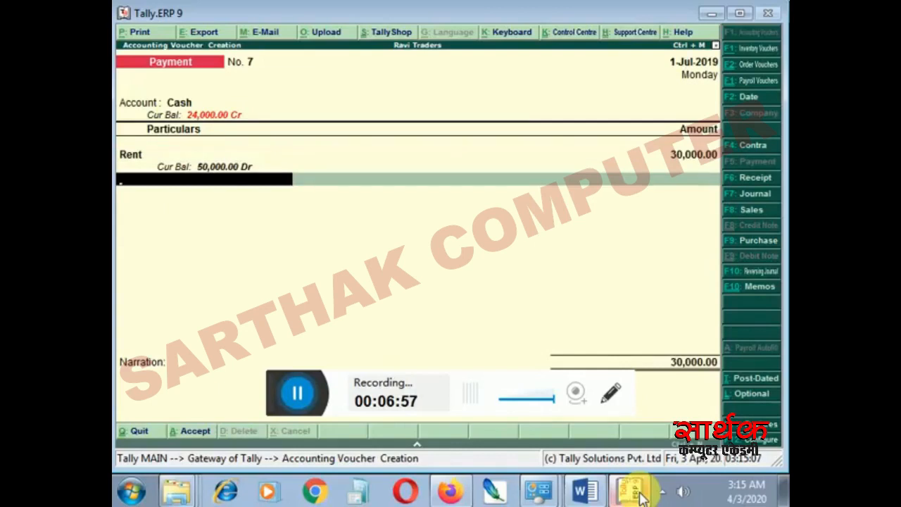
{"action": "key", "text": "Return"}
{"action": "key", "text": "Return"}
{"action": "key", "text": "Return"}
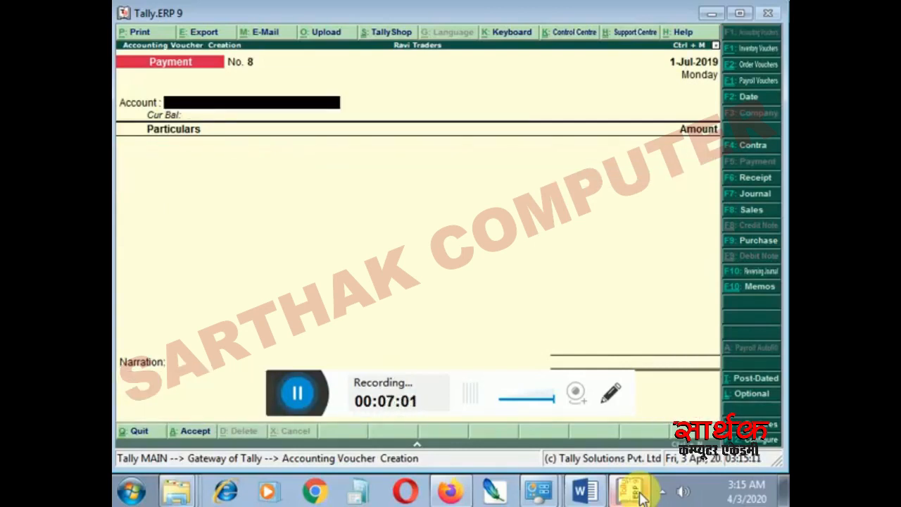
{"action": "key", "text": "Escape"}
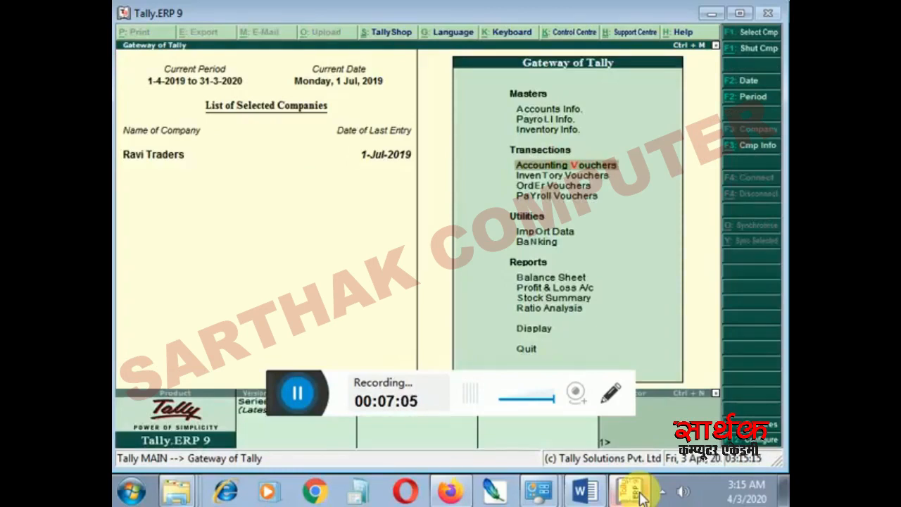
- Open the Split Company Data options from Company Info for Ravi Traders
{"action": "key", "text": "alt+F3"}
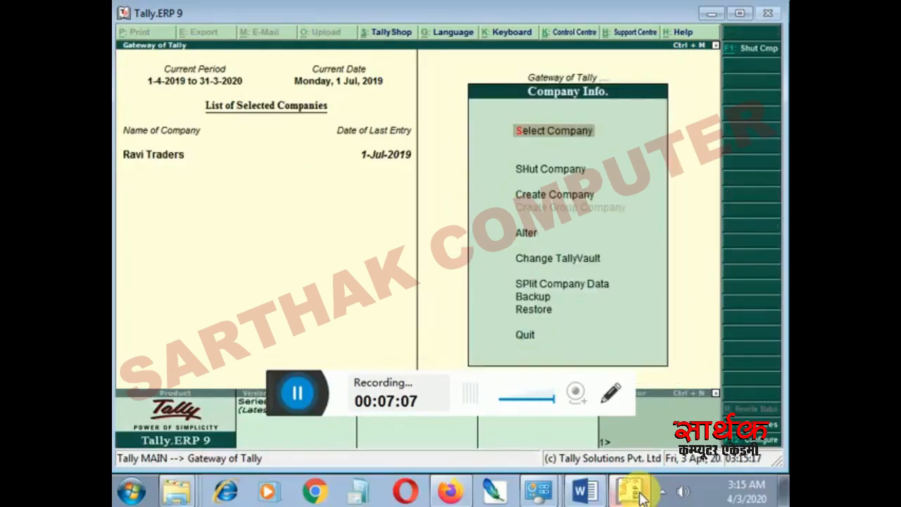
{"action": "key", "text": "Down"}
{"action": "key", "text": "Down"}
{"action": "key", "text": "Down"}
{"action": "key", "text": "Down"}
{"action": "key", "text": "Down"}
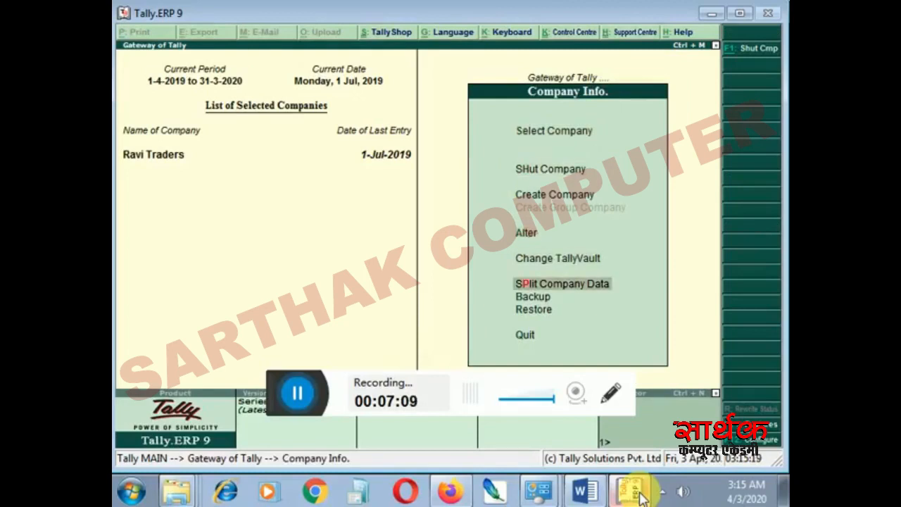
{"action": "key", "text": "Return"}
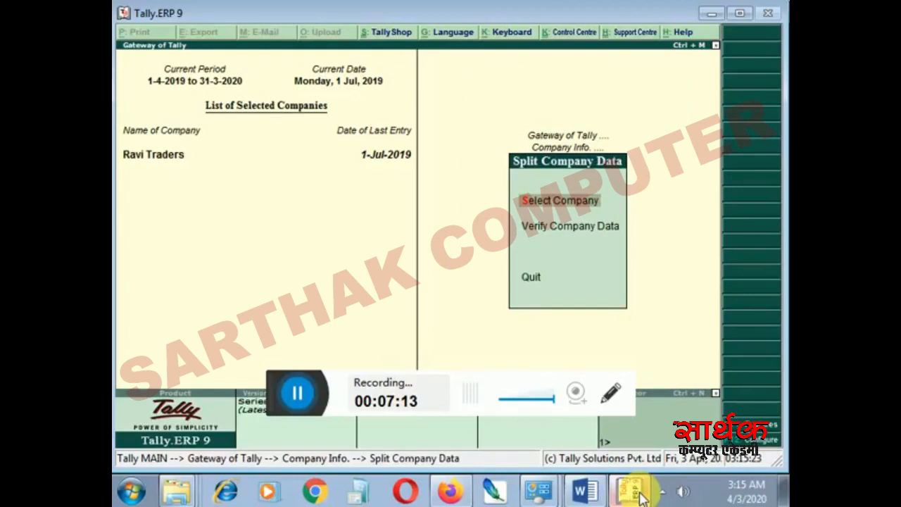
{"action": "key", "text": "Return"}
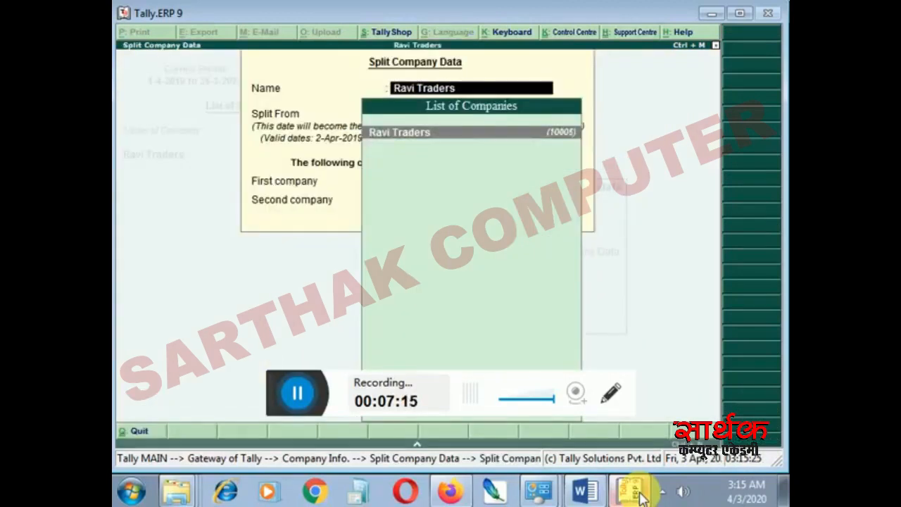
{"action": "key", "text": "Return"}
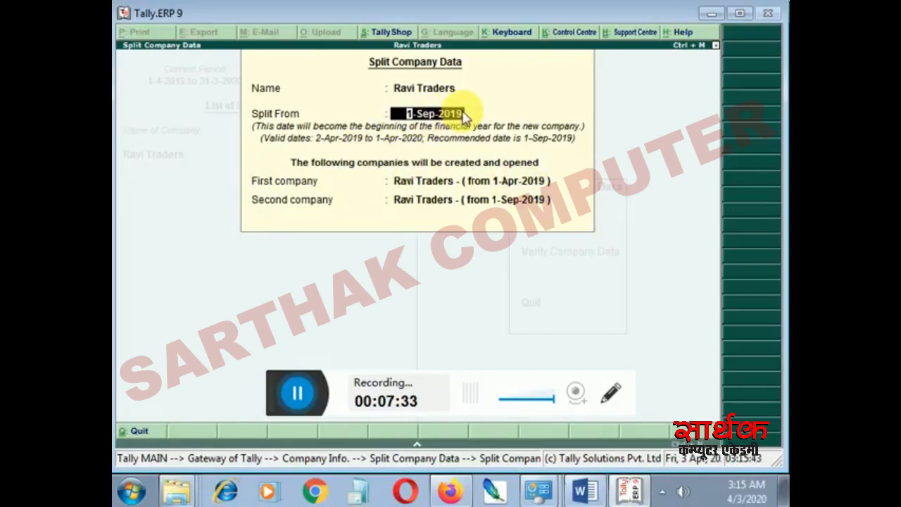
{"action": "key", "text": "Escape"}
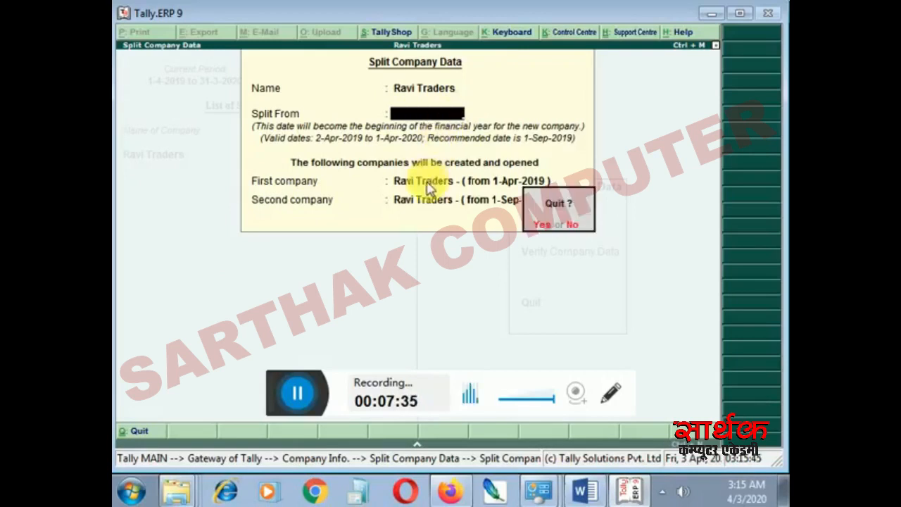
{"action": "key", "text": "y"}
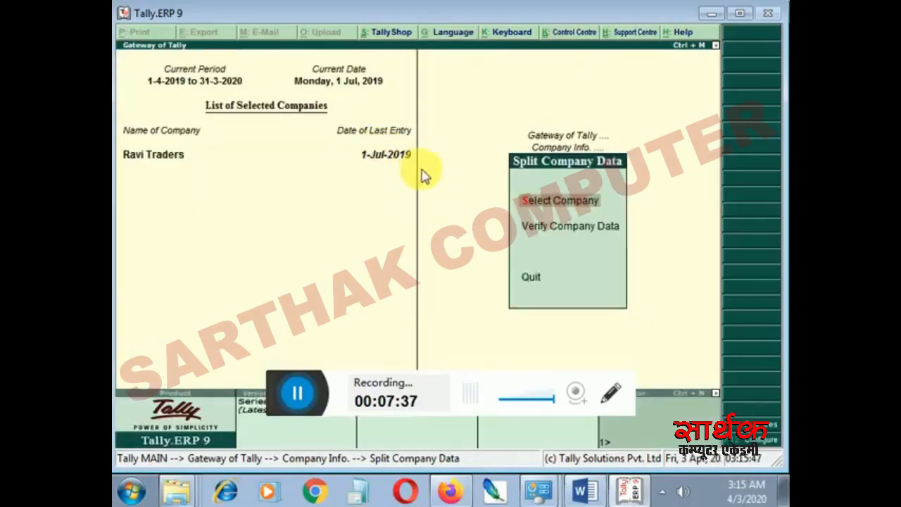
- Split the Ravi Traders company data from 1-Jun-2019 and confirm the split
{"action": "key", "text": "Return"}
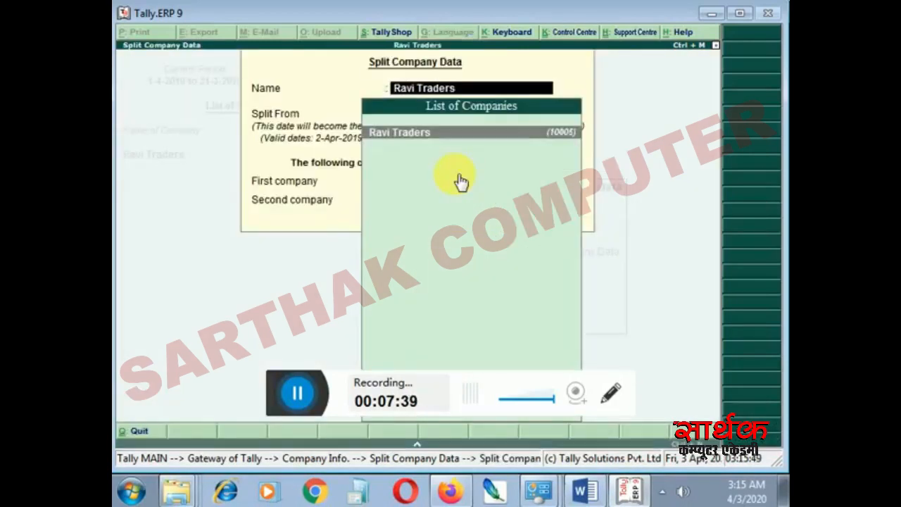
{"action": "key", "text": "Return"}
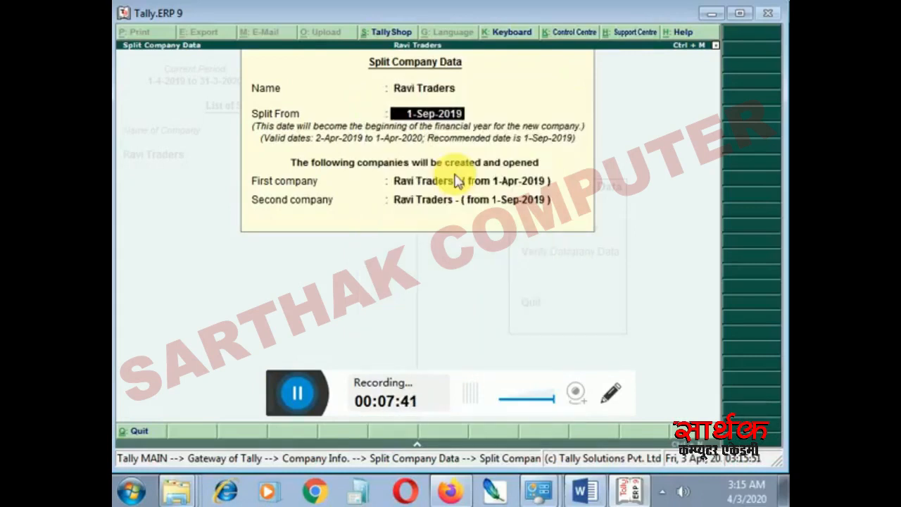
{"action": "key", "text": "BackSpace"}
{"action": "type", "text": "1"}
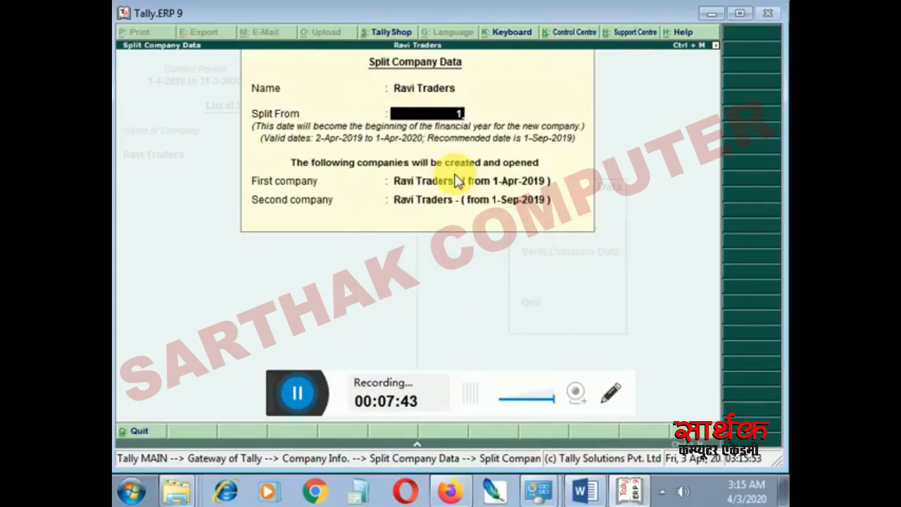
{"action": "type", "text": ".6"}
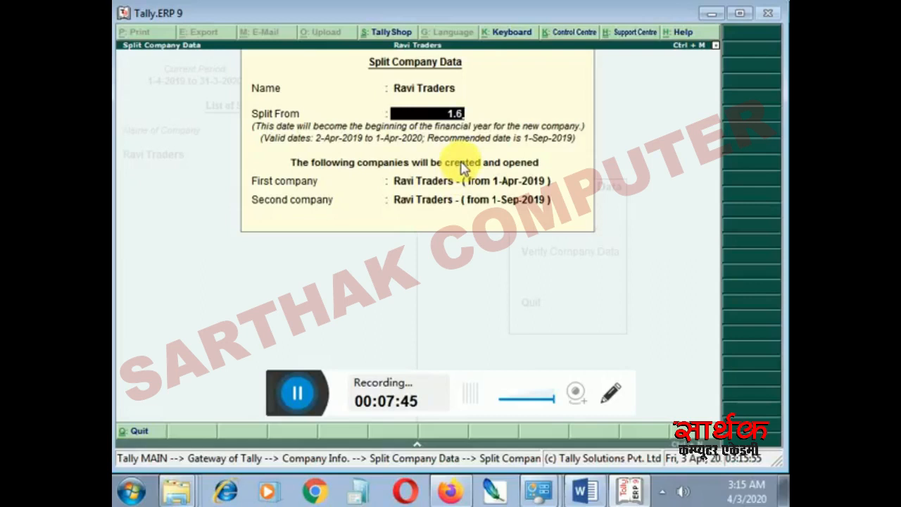
{"action": "key", "text": "Return"}
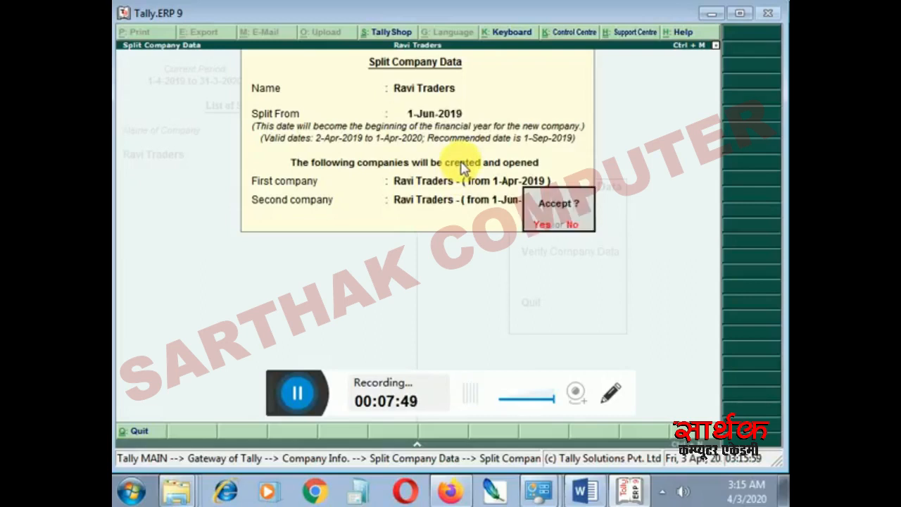
{"action": "key", "text": "Return"}
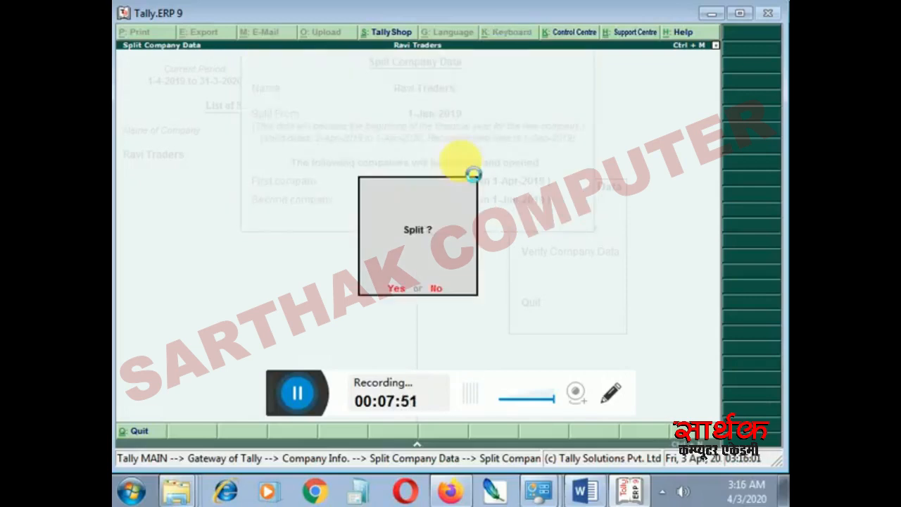
{"action": "key", "text": "Return"}
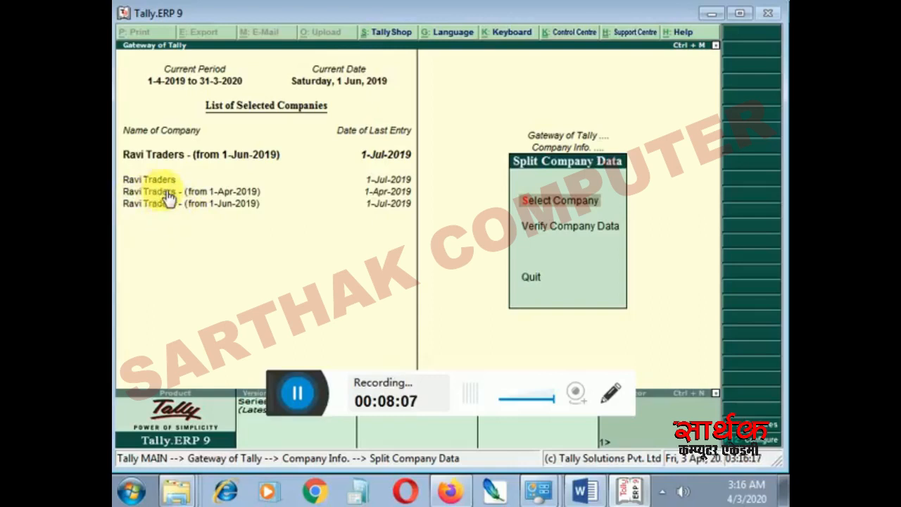
- Leave Company Info and open the Day Book of the split company Ravi Traders - (from 1-Jun-2019)
{"action": "key", "text": "Escape"}
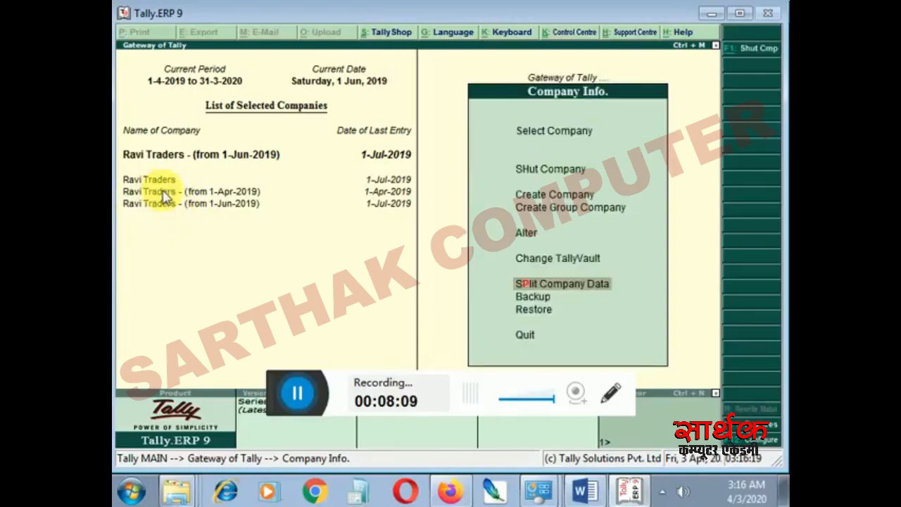
{"action": "key", "text": "Escape"}
{"action": "key", "text": "Down"}
{"action": "key", "text": "Down"}
{"action": "key", "text": "Down"}
{"action": "key", "text": "Down"}
{"action": "key", "text": "Down"}
{"action": "key", "text": "Down"}
{"action": "key", "text": "Down"}
{"action": "key", "text": "Down"}
{"action": "key", "text": "Down"}
{"action": "key", "text": "Down"}
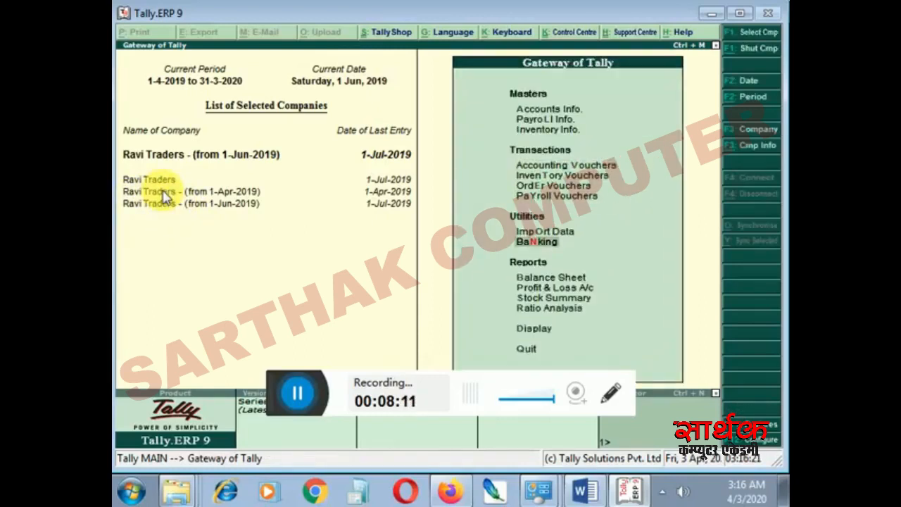
{"action": "key", "text": "Return"}
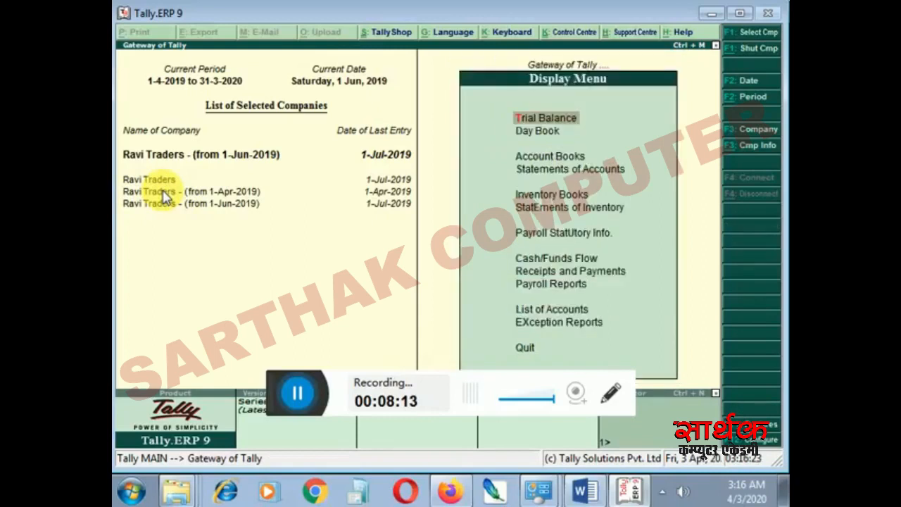
{"action": "key", "text": "Down"}
{"action": "key", "text": "Return"}
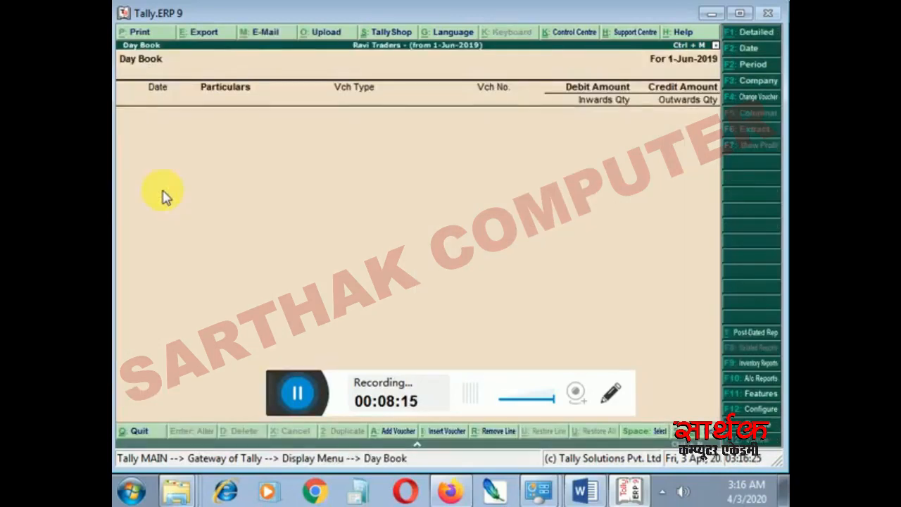
- Set the Day Book date to 1-Jul-2019, view the Rent payment voucher, and return to the Display Menu
{"action": "key", "text": "F2"}
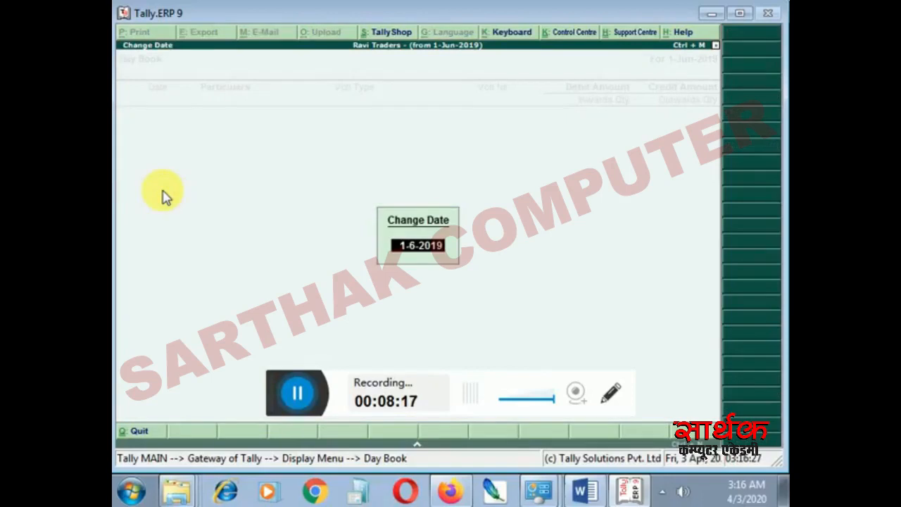
{"action": "type", "text": "1.7"}
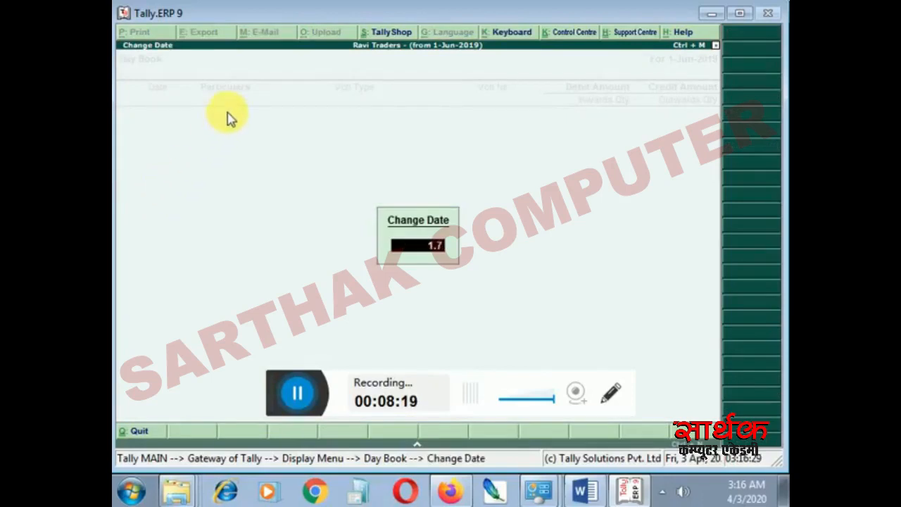
{"action": "key", "text": "Return"}
{"action": "key", "text": "Return"}
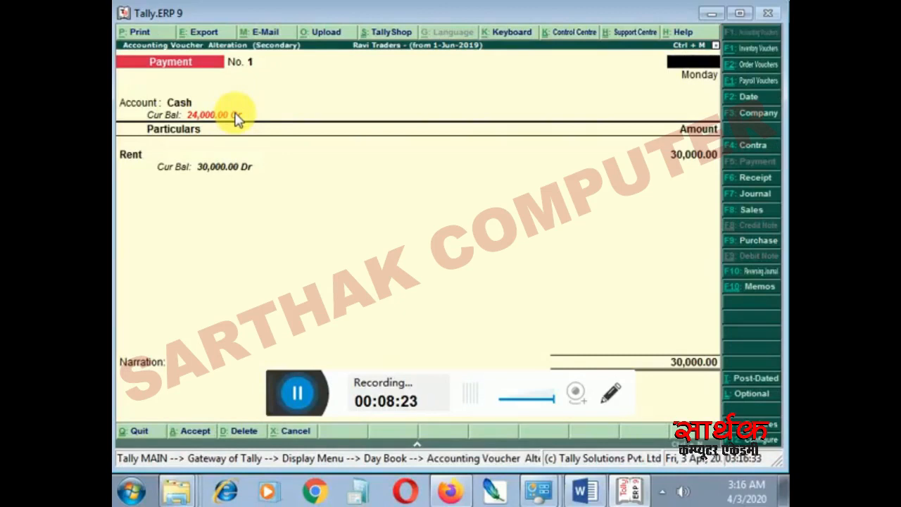
{"action": "key", "text": "Escape"}
{"action": "key", "text": "Escape"}
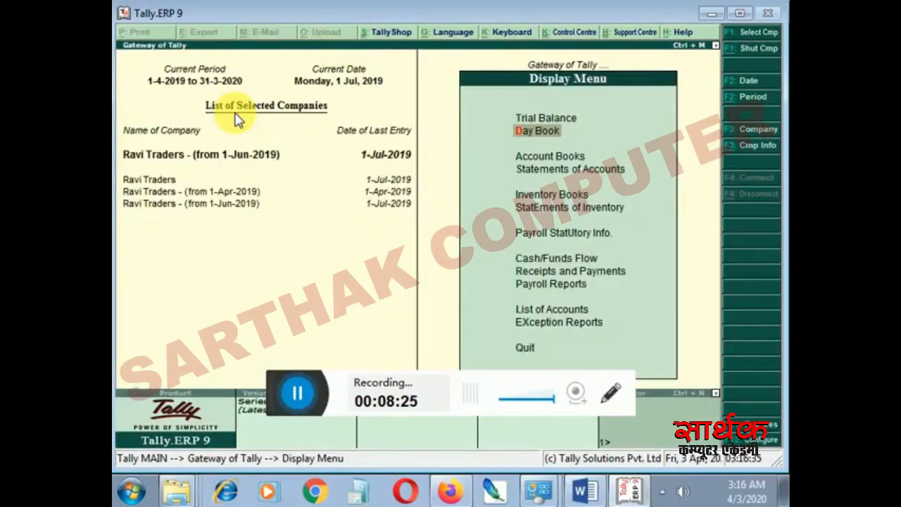
{"action": "key", "text": "F2"}
{"action": "key", "text": "BackSpace"}
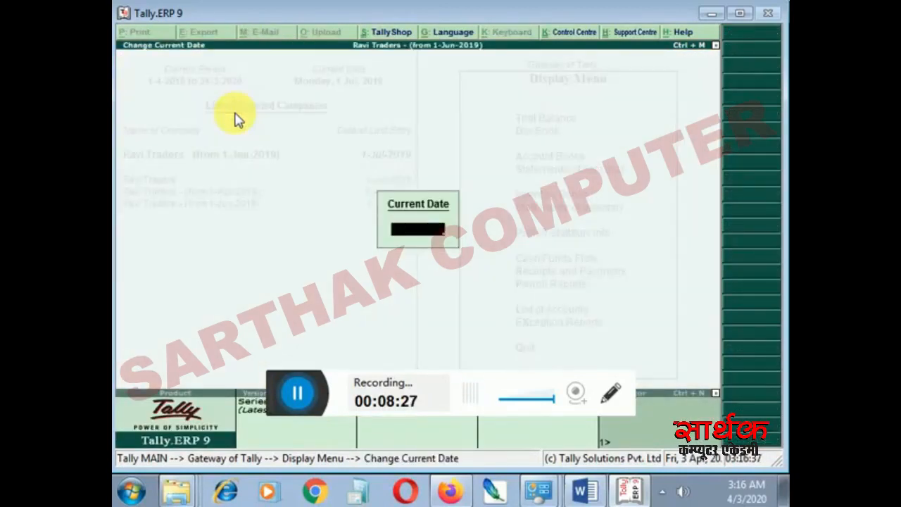
{"action": "key", "text": "Escape"}
- Select the split company Ravi Traders - (from 1-Apr-2019) as the active company
{"action": "left_click", "coordinate": [246, 125]}
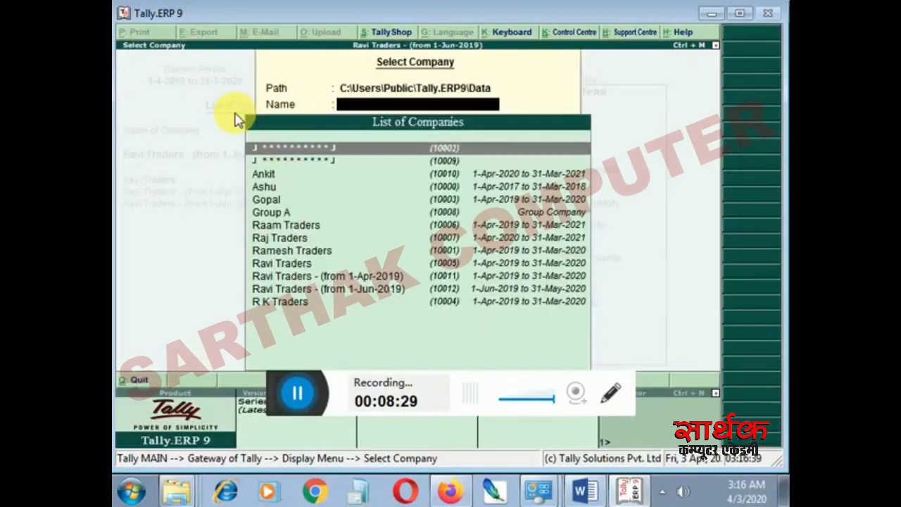
{"action": "key", "text": "Down"}
{"action": "key", "text": "Down"}
{"action": "key", "text": "Down"}
{"action": "key", "text": "Down"}
{"action": "key", "text": "Down"}
{"action": "key", "text": "Down"}
{"action": "key", "text": "Down"}
{"action": "key", "text": "Down"}
{"action": "key", "text": "Down"}
{"action": "key", "text": "Down"}
{"action": "key", "text": "Down"}
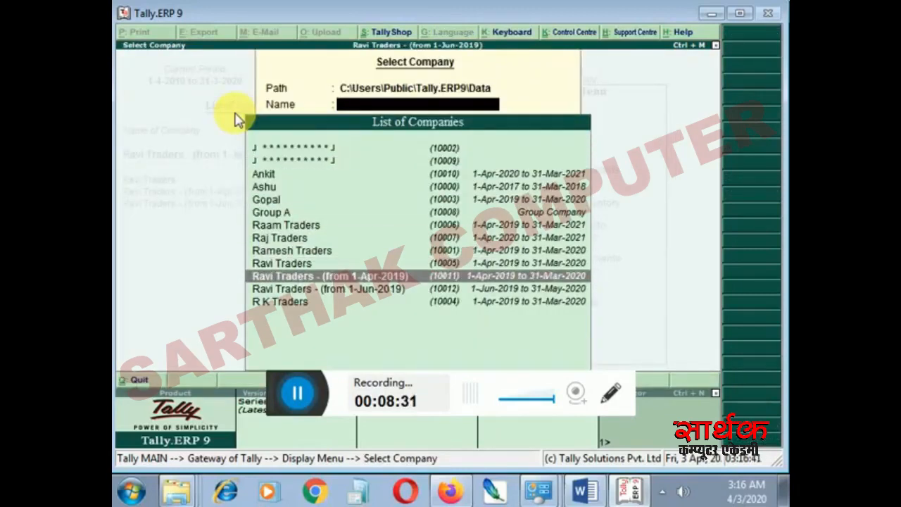
{"action": "key", "text": "Up"}
{"action": "key", "text": "Return"}
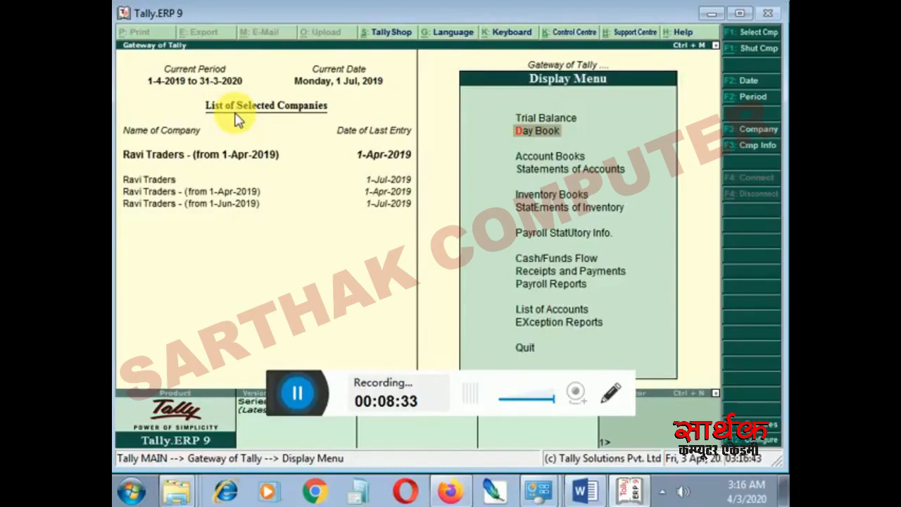
- Open the Day Book of the split company Ravi Traders - (from 1-Apr-2019)
{"action": "key", "text": "Escape"}
{"action": "key", "text": "Down"}
{"action": "key", "text": "Up"}
{"action": "key", "text": "Return"}
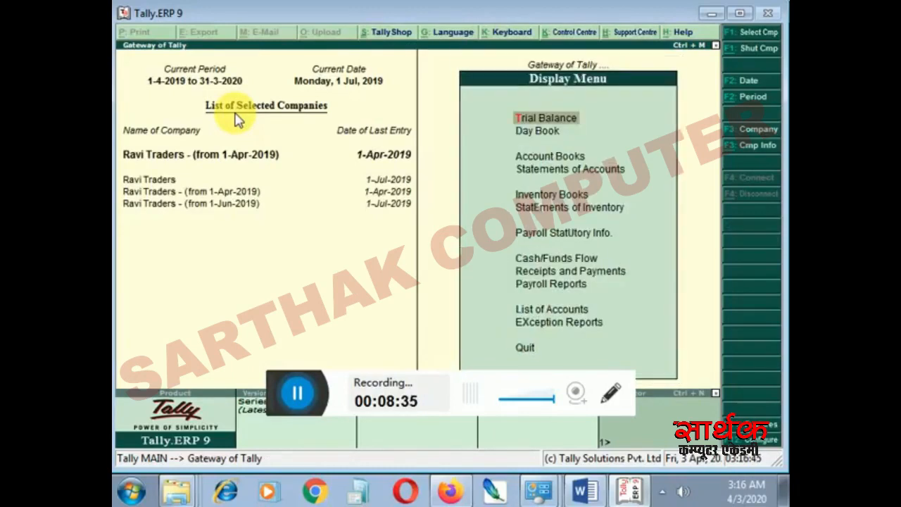
{"action": "key", "text": "Down"}
{"action": "key", "text": "Return"}
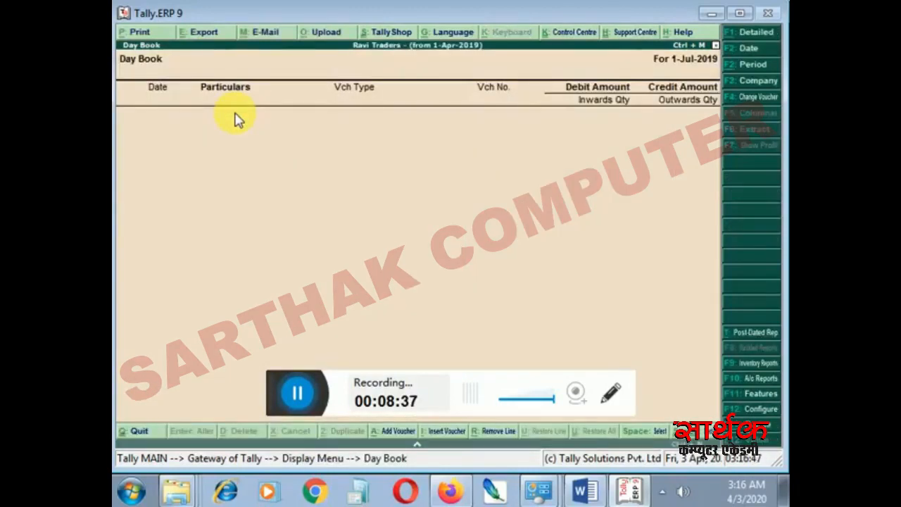
- Set the Day Book date to 1-Apr-2019, examine its vouchers, and return to the Gateway of Tally
{"action": "key", "text": "F2"}
{"action": "type", "text": "1."}
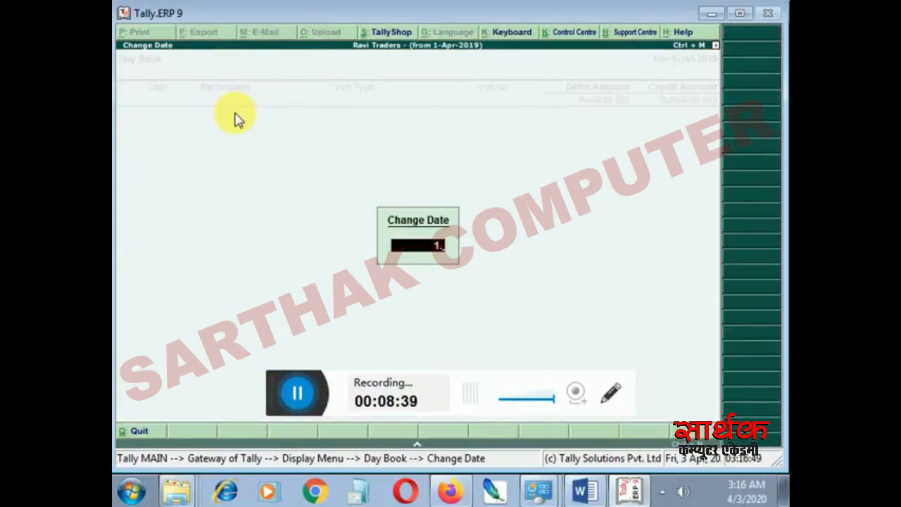
{"action": "type", "text": "4"}
{"action": "key", "text": "Return"}
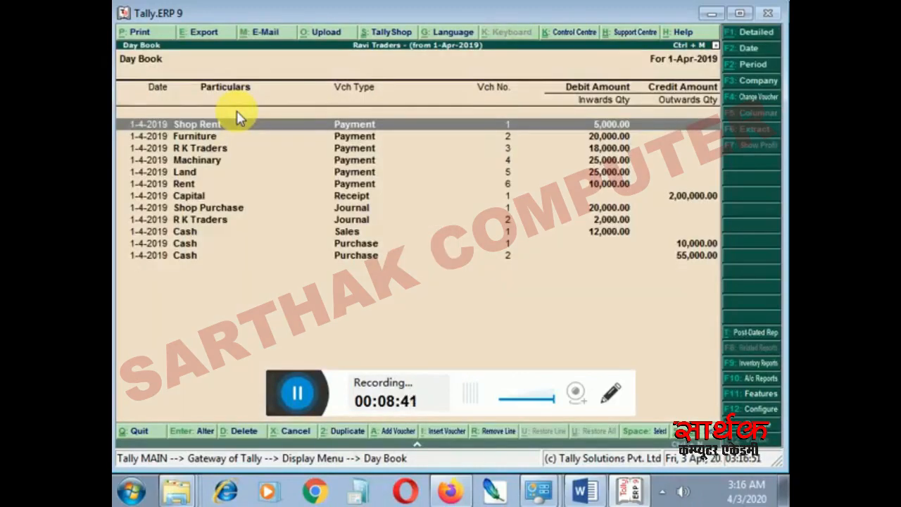
{"action": "key", "text": "Escape"}
{"action": "key", "text": "Escape"}
{"action": "key", "text": "Escape"}
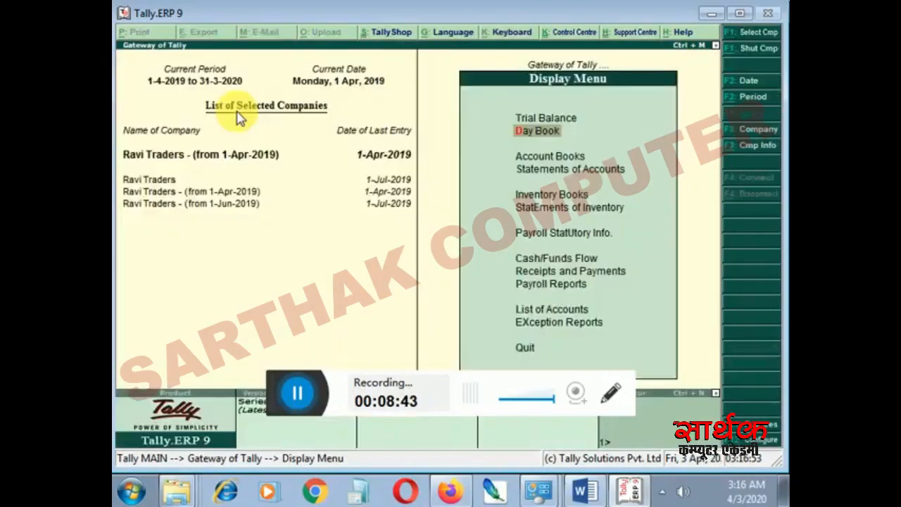
{"action": "key", "text": "Escape"}
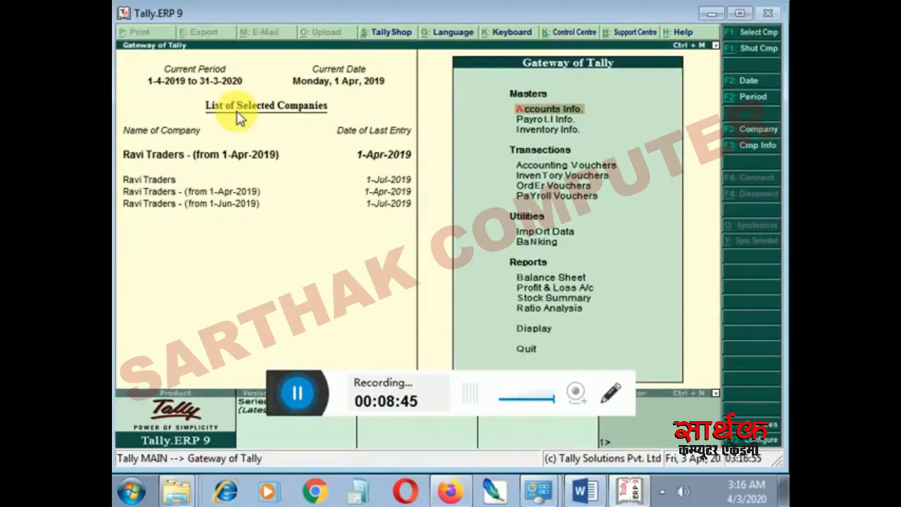